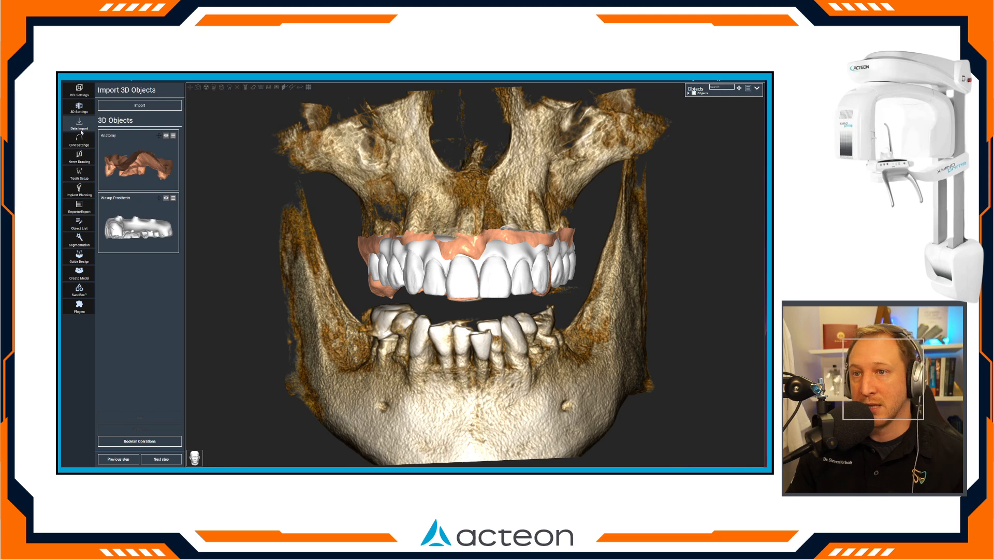
Segment the maxilla bone automatically with teeth excluded from the segmentation
{"action": "left_click", "coordinate": [80, 238]}
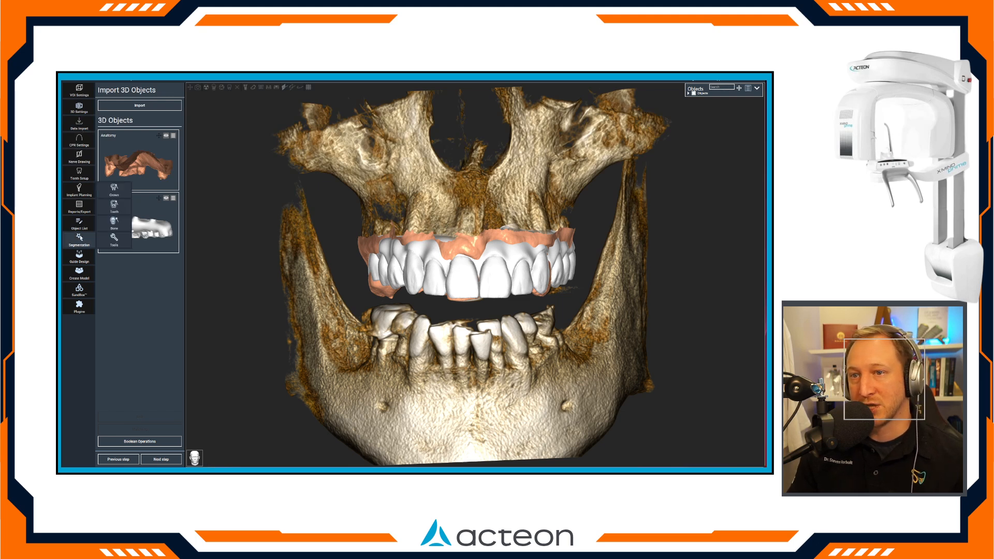
{"action": "left_click", "coordinate": [115, 223]}
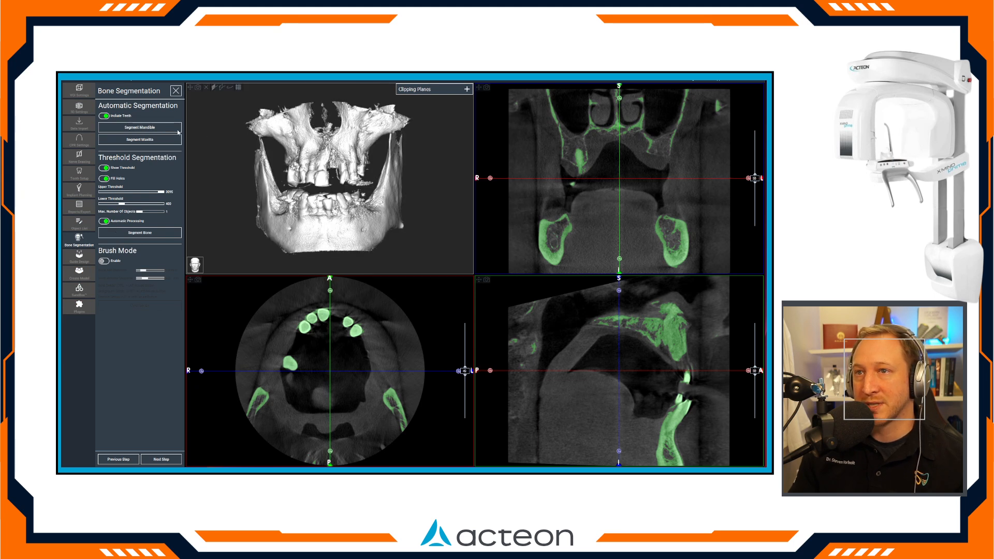
{"action": "left_click", "coordinate": [103, 116]}
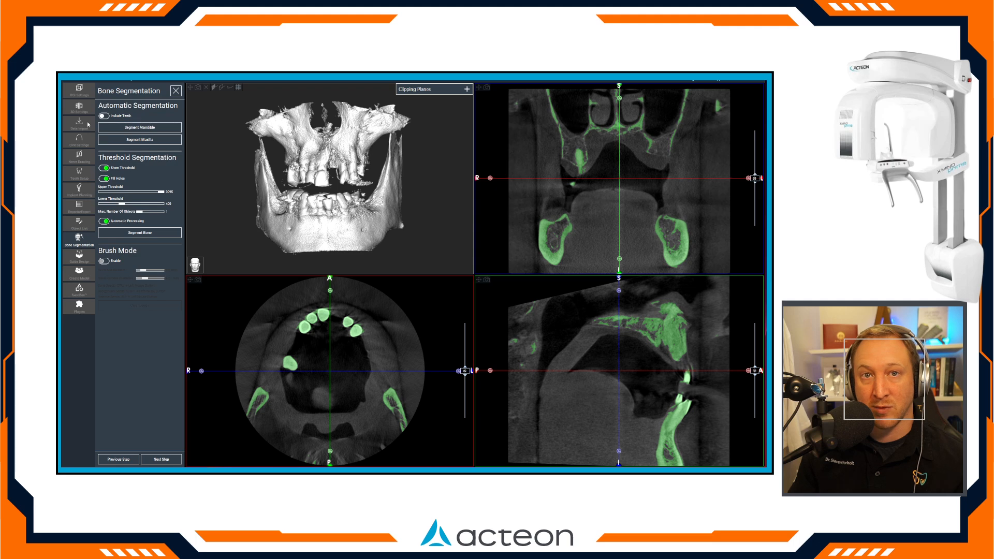
{"action": "left_click", "coordinate": [136, 143]}
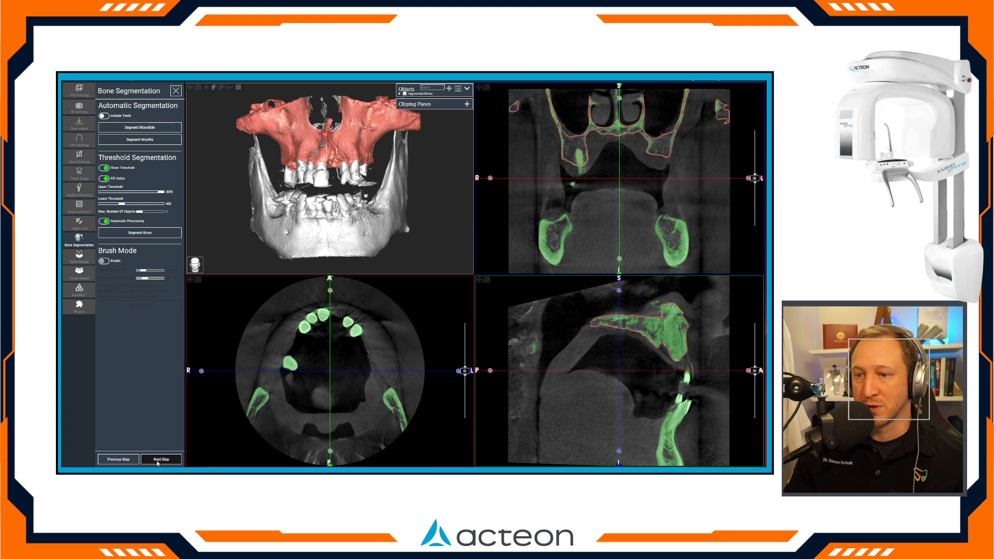
Accept the segmented maxilla without free-form edits and finalize it into the project's 3D objects
{"action": "left_click", "coordinate": [161, 459]}
{"action": "left_click_drag", "start_coordinate": [324, 223], "coordinate": [307, 201]}
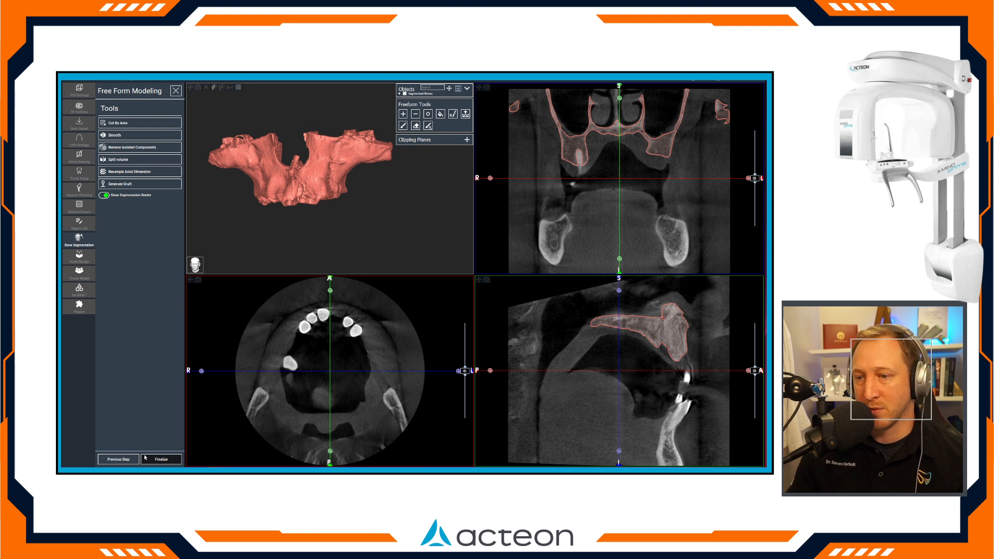
{"action": "left_click", "coordinate": [161, 459]}
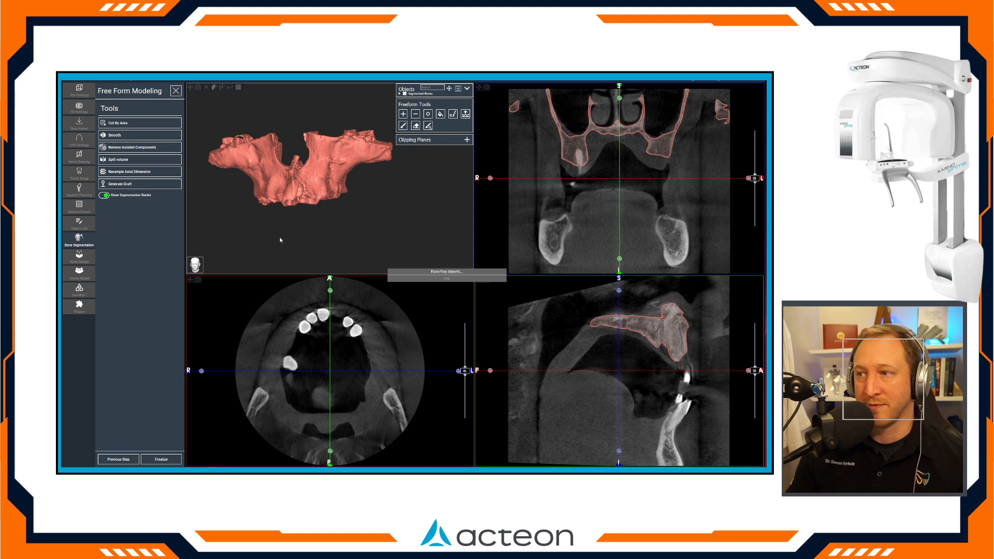
{"action": "left_click", "coordinate": [468, 282]}
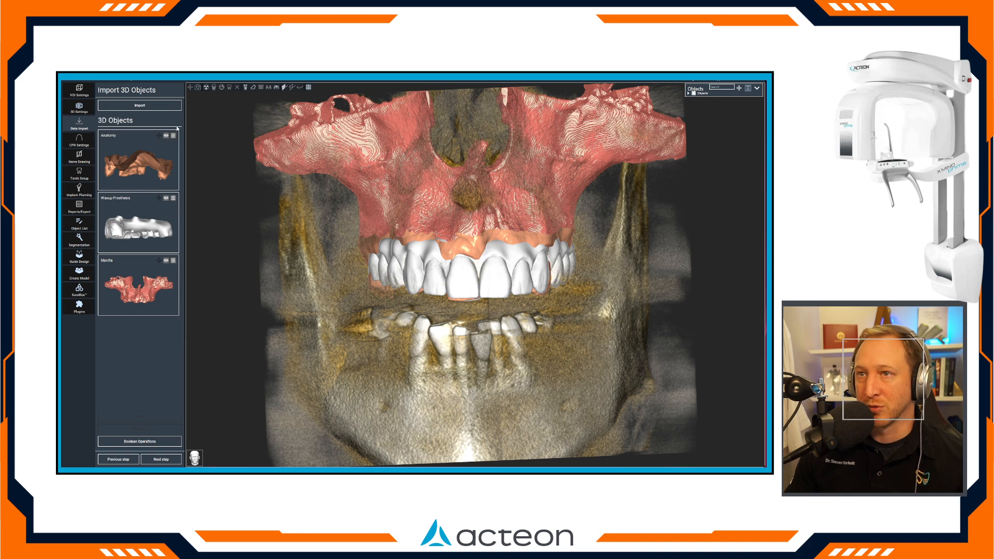
Hide the volume rendering and check the wax-up prosthesis and maxilla models by toggling their visibility
{"action": "left_click", "coordinate": [237, 88]}
{"action": "scroll", "coordinate": [443, 291], "scroll_direction": "down", "scroll_amount": 2}
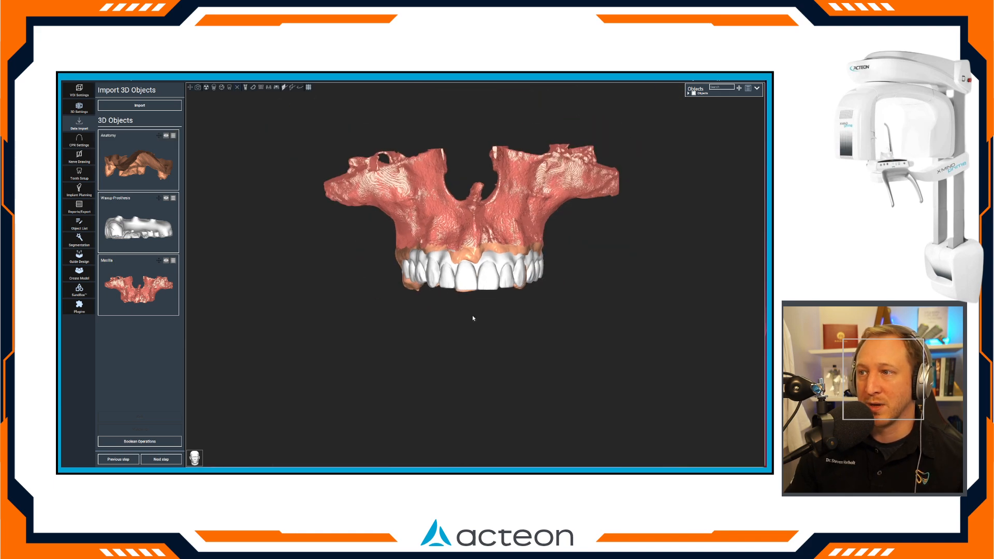
{"action": "left_click_drag", "start_coordinate": [474, 319], "coordinate": [464, 308]}
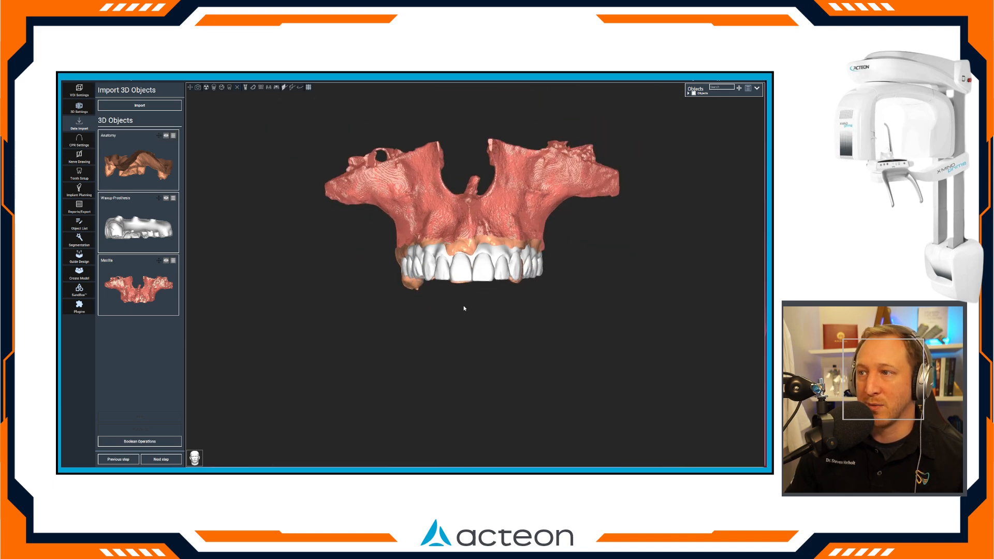
{"action": "left_click", "coordinate": [167, 199]}
{"action": "left_click", "coordinate": [167, 261]}
{"action": "left_click", "coordinate": [166, 261]}
{"action": "left_click", "coordinate": [166, 199]}
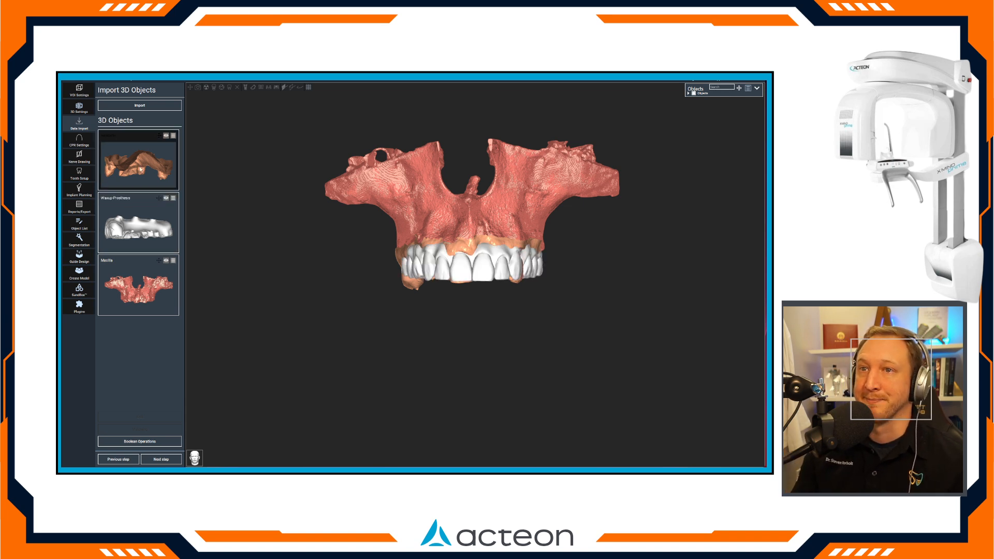
Define the maxilla panoramic curve by points along the upper arch and continue to the following planning stage
{"action": "left_click", "coordinate": [80, 140]}
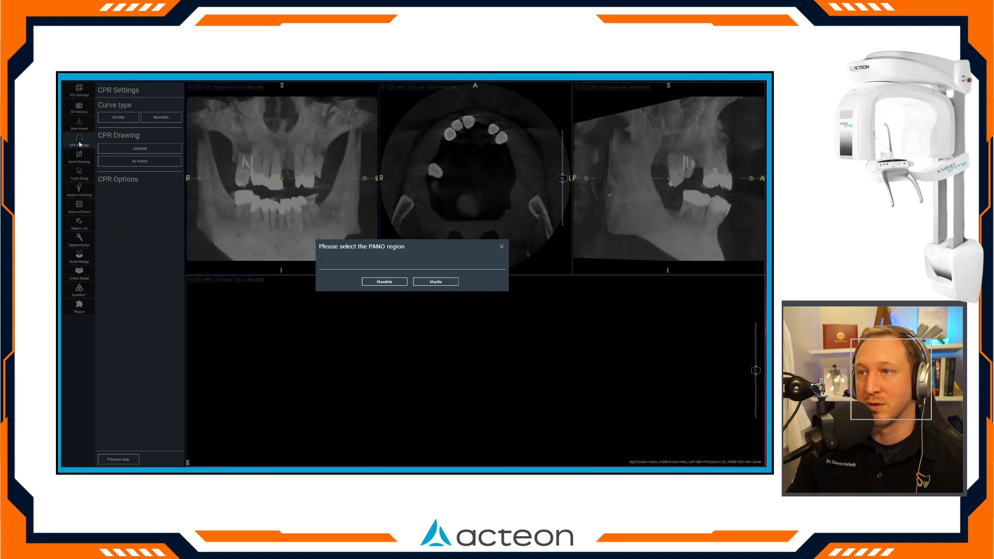
{"action": "left_click", "coordinate": [436, 281]}
{"action": "left_click", "coordinate": [163, 153]}
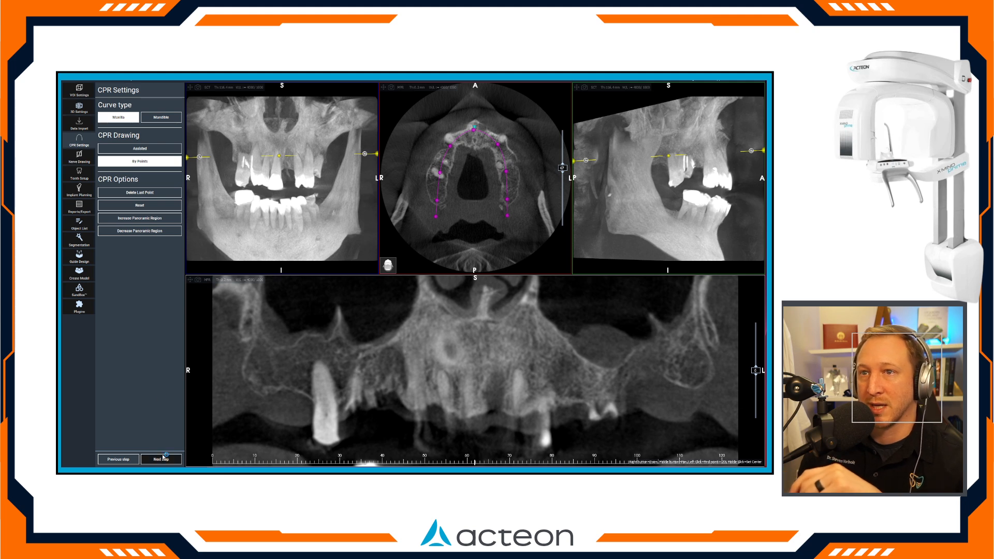
{"action": "left_click", "coordinate": [164, 459]}
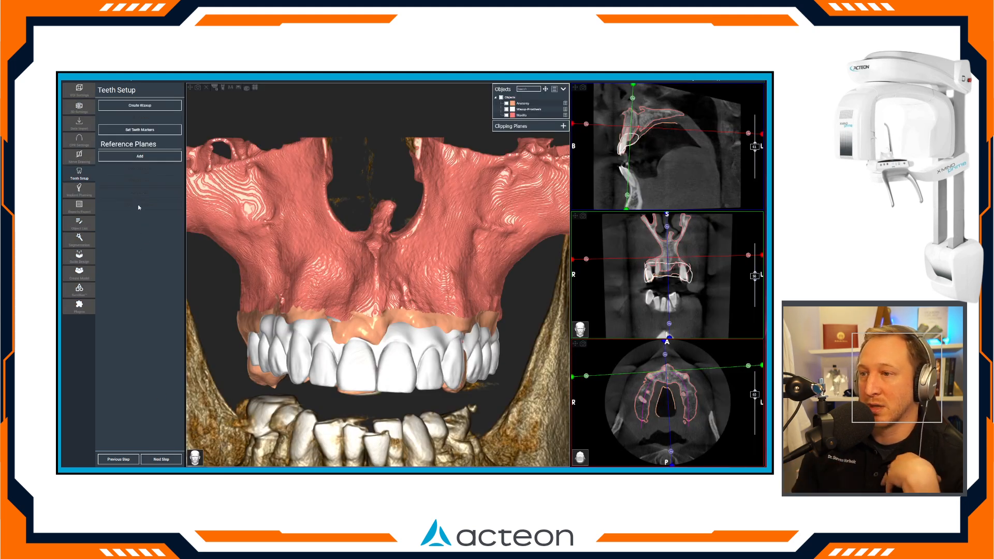
Inspect the maxilla and prosthesis over the scan and proceed from teeth setup to implant planning
{"action": "scroll", "coordinate": [367, 327], "scroll_direction": "down", "scroll_amount": 4}
{"action": "middle_click_drag", "start_coordinate": [389, 381], "coordinate": [402, 314]}
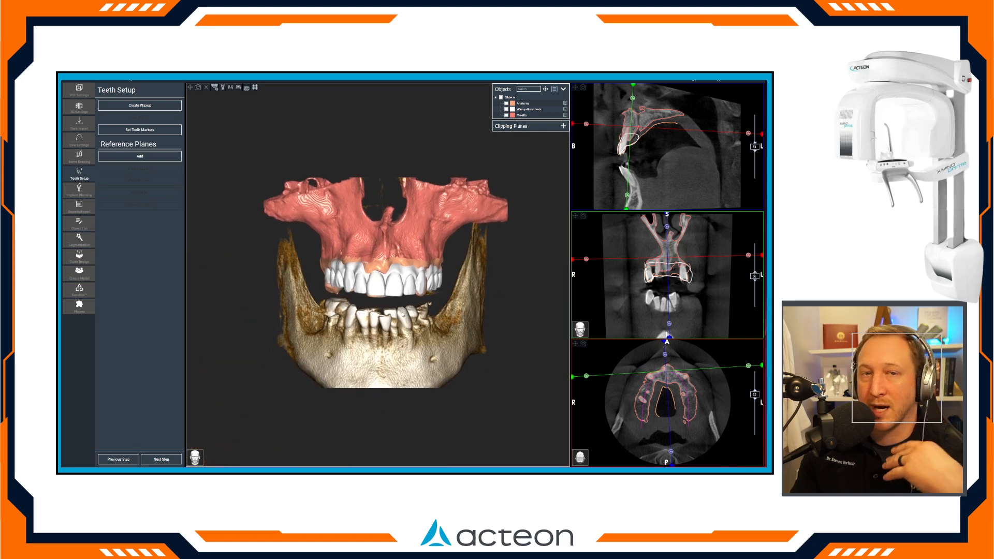
{"action": "scroll", "coordinate": [398, 313], "scroll_direction": "up", "scroll_amount": 3}
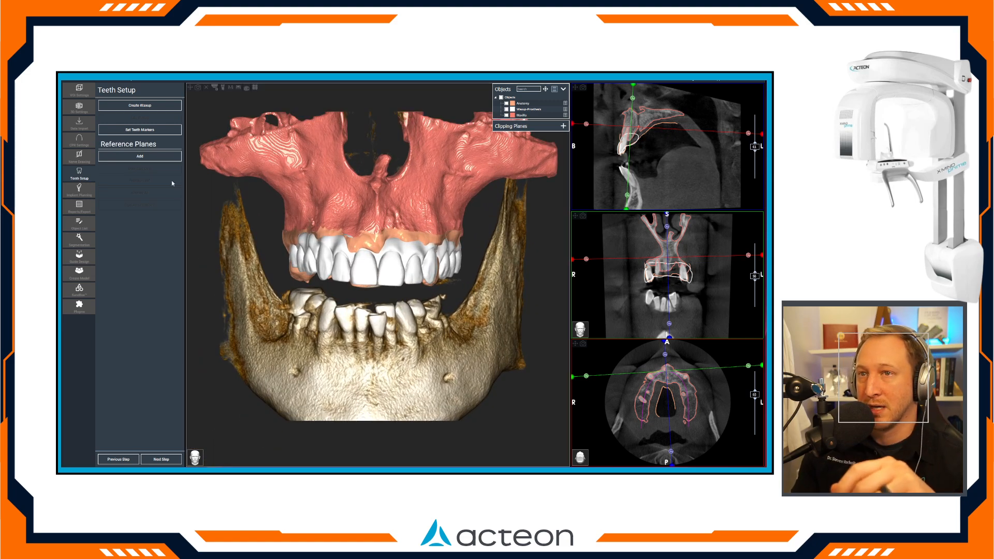
{"action": "left_click", "coordinate": [161, 459]}
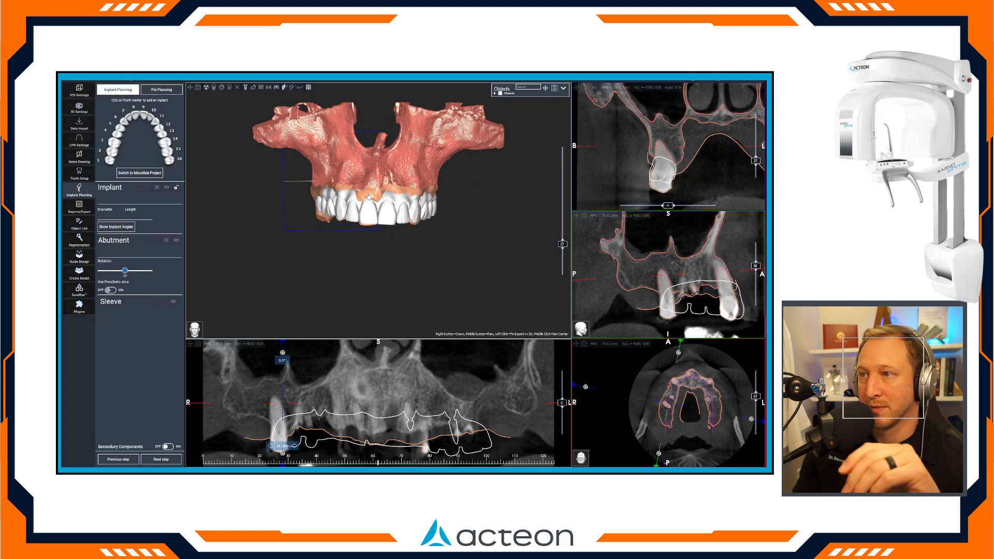
Recolor the segmented maxilla model with the saved blue custom color
{"action": "left_click_drag", "start_coordinate": [368, 196], "coordinate": [397, 202]}
{"action": "right_click", "coordinate": [397, 203]}
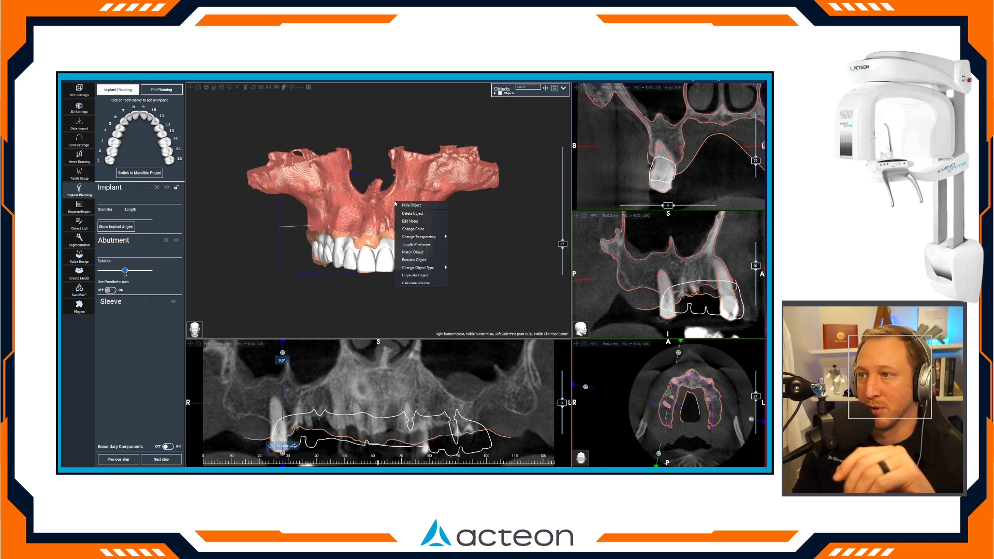
{"action": "left_click", "coordinate": [414, 229]}
{"action": "left_click", "coordinate": [377, 286]}
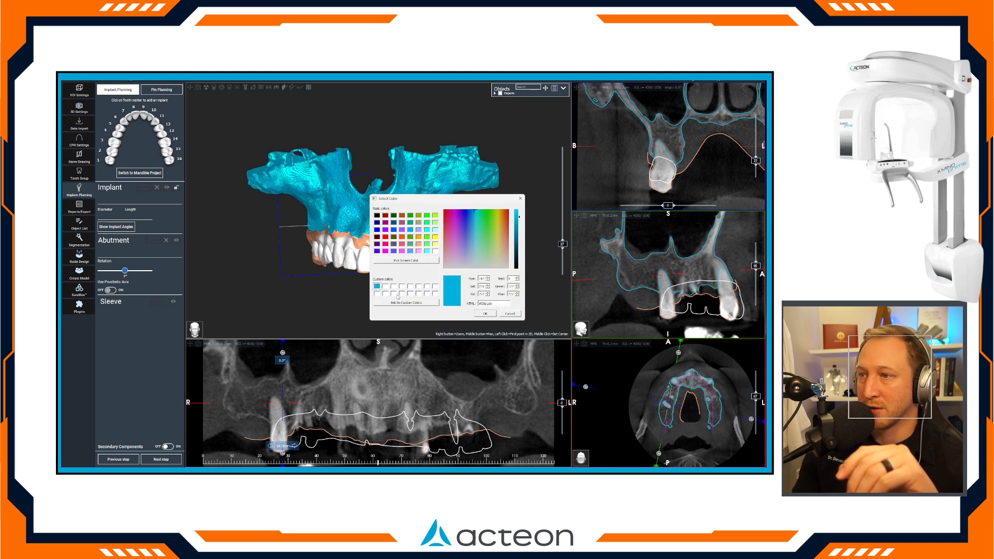
{"action": "left_click", "coordinate": [485, 314]}
Recolor the orange anatomy scan model to light cyan
{"action": "right_click", "coordinate": [373, 244]}
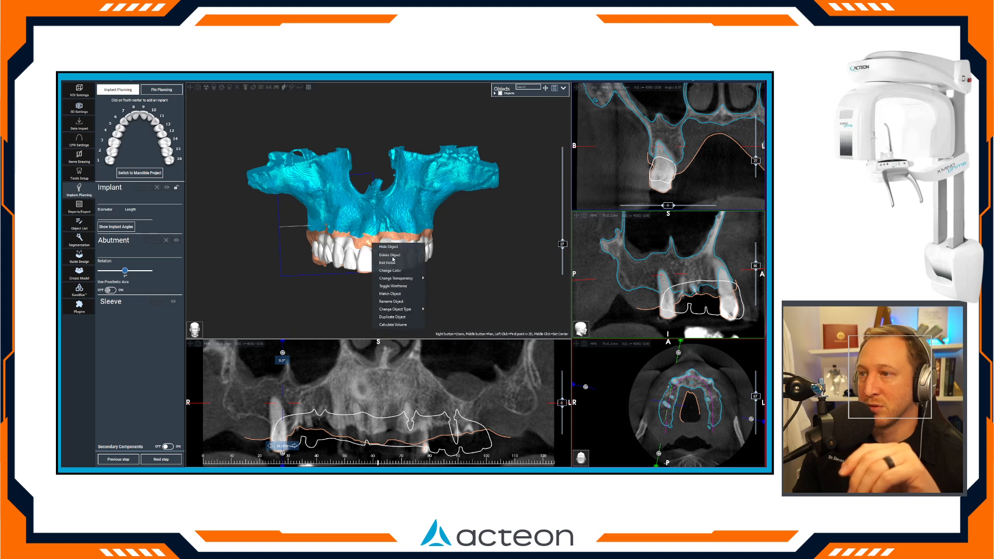
{"action": "left_click", "coordinate": [397, 271]}
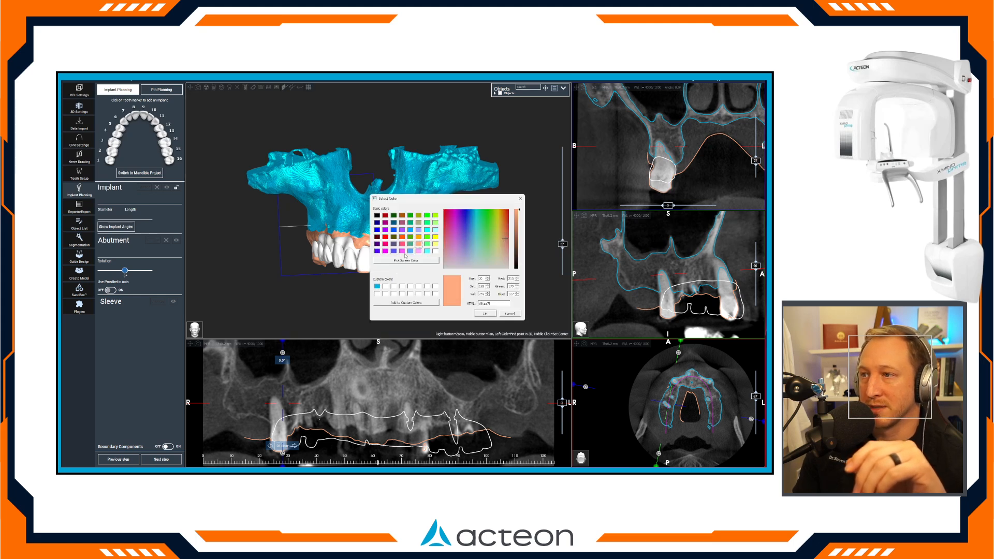
{"action": "left_click", "coordinate": [410, 251]}
{"action": "left_click", "coordinate": [427, 252]}
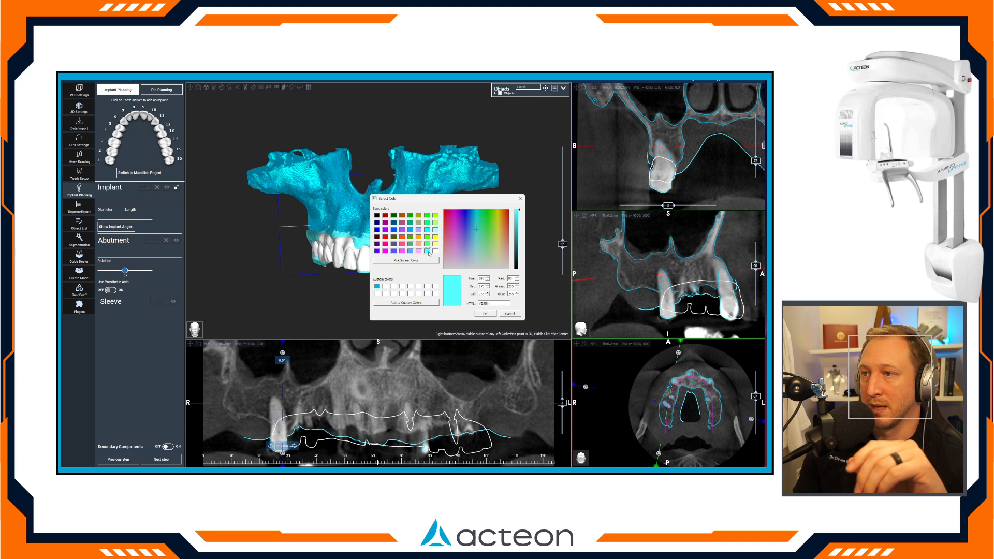
{"action": "left_click", "coordinate": [485, 314]}
Set the panoramic view's slice thickness to 10 mm
{"action": "left_click_drag", "start_coordinate": [460, 301], "coordinate": [414, 278]}
{"action": "scroll", "coordinate": [414, 278], "scroll_direction": "up", "scroll_amount": 2}
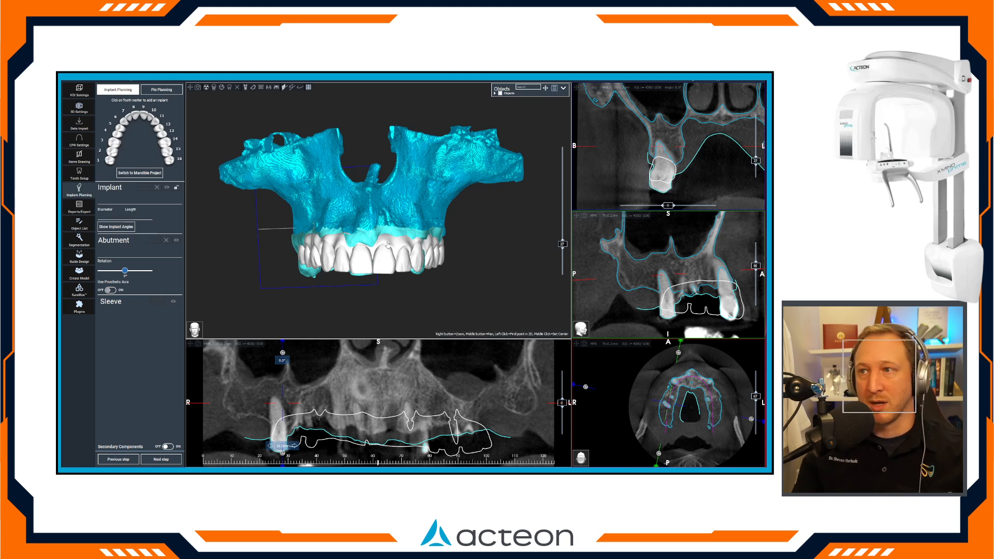
{"action": "left_click_drag", "start_coordinate": [377, 238], "coordinate": [381, 277]}
{"action": "left_click", "coordinate": [226, 344]}
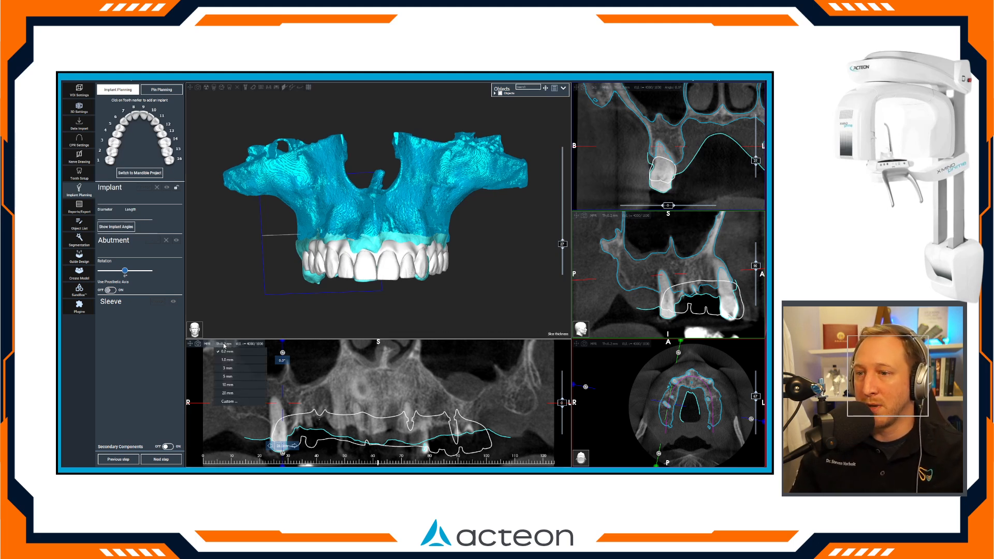
{"action": "left_click", "coordinate": [231, 386]}
{"action": "mouse_move", "coordinate": [306, 405]}
{"action": "left_mouse_down"}
{"action": "mouse_move", "coordinate": [442, 411]}
{"action": "mouse_move", "coordinate": [290, 399]}
{"action": "left_mouse_up"}
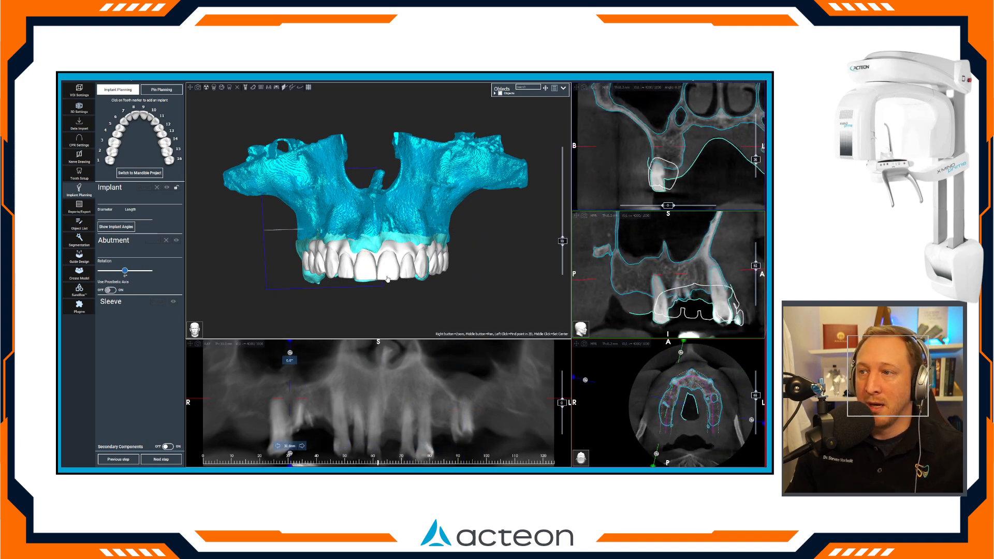
Measure from the incisal edge of an upper front tooth to the facial bone crest on an enlarged cross-section, refining the endpoint
{"action": "left_click", "coordinate": [371, 423]}
{"action": "left_click_drag", "start_coordinate": [370, 423], "coordinate": [375, 425]}
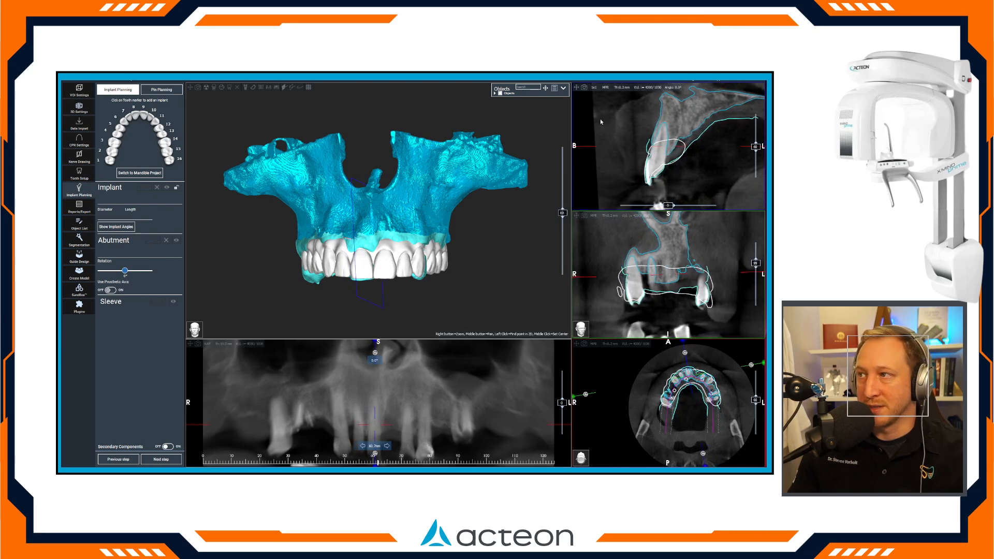
{"action": "left_click", "coordinate": [577, 88]}
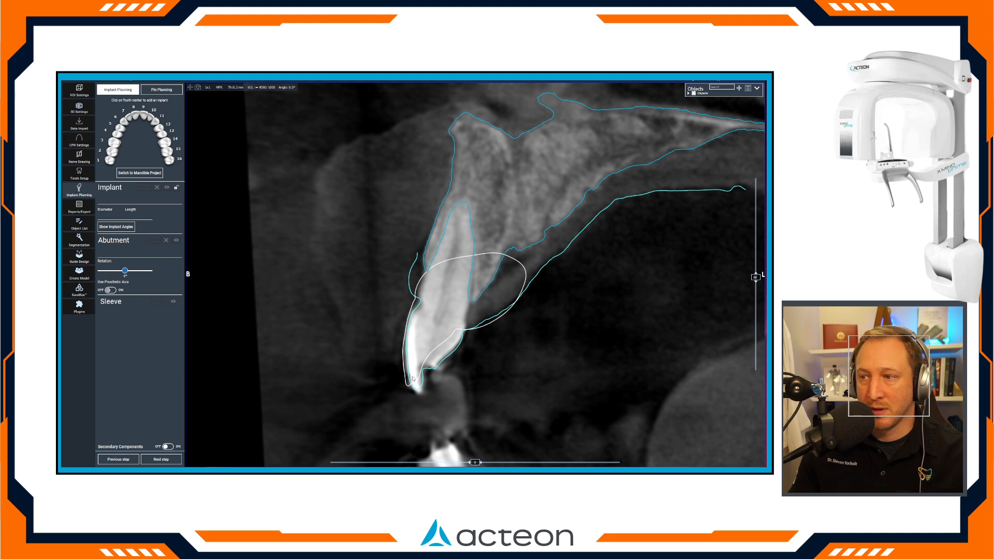
{"action": "left_click_drag", "start_coordinate": [421, 381], "coordinate": [434, 258]}
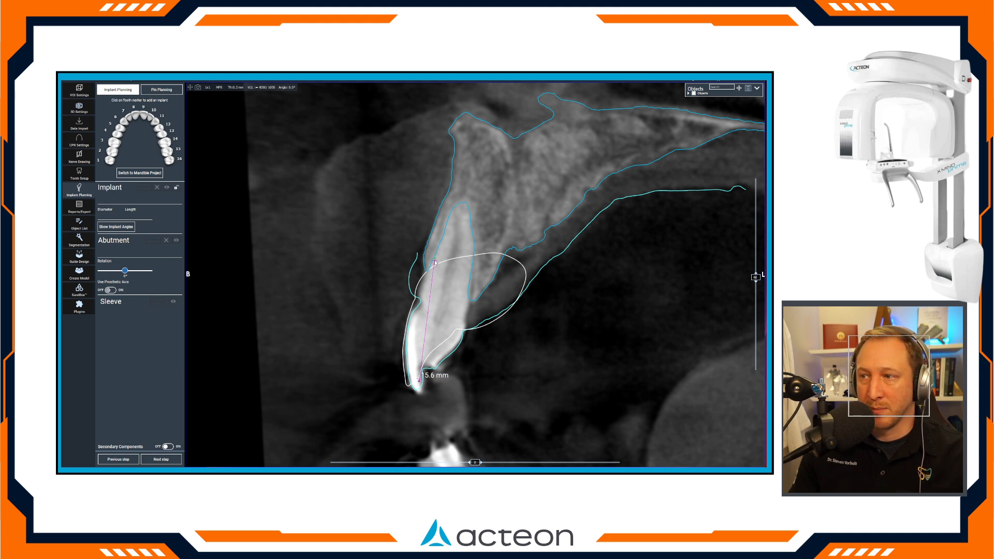
{"action": "left_click_drag", "start_coordinate": [435, 376], "coordinate": [500, 376]}
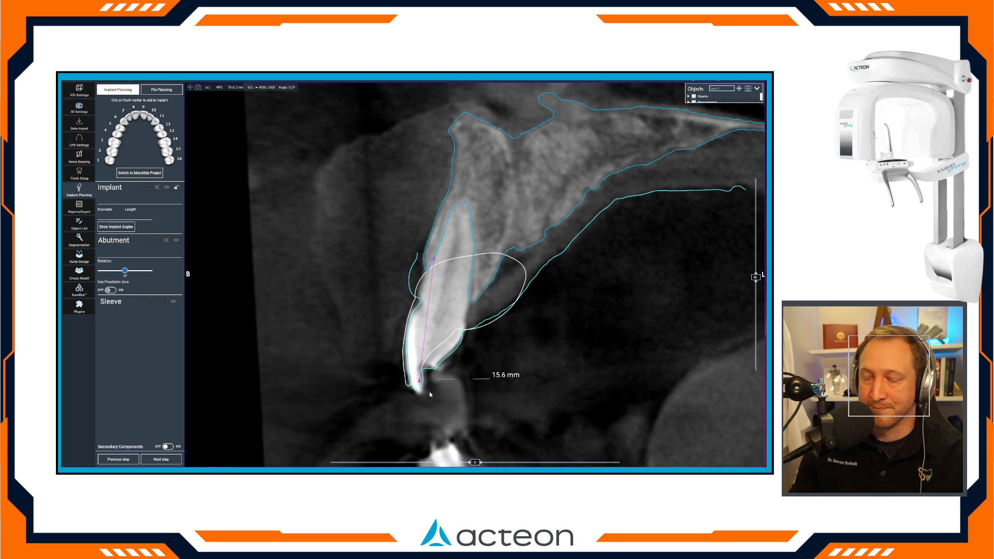
{"action": "scroll", "coordinate": [409, 386], "scroll_direction": "up", "scroll_amount": 5}
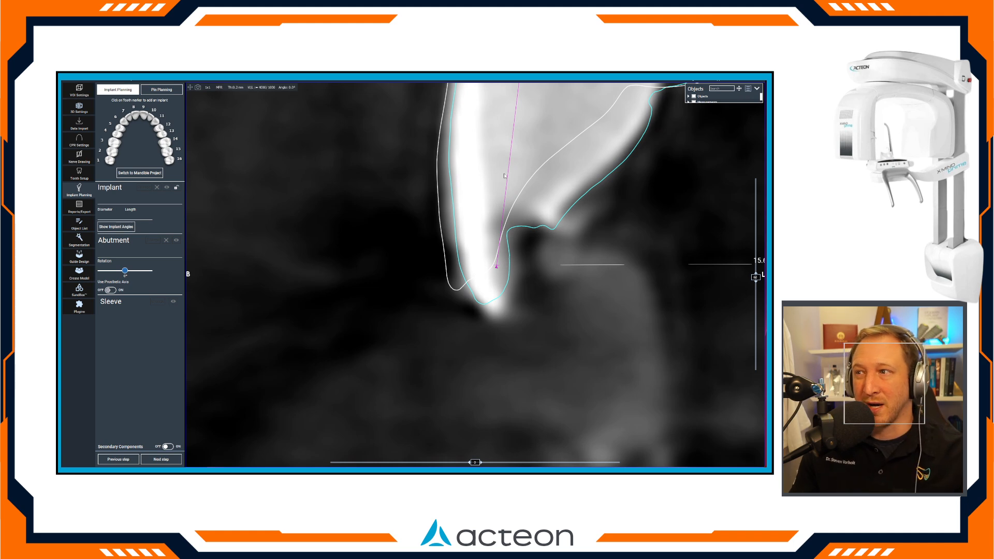
{"action": "scroll", "coordinate": [503, 183], "scroll_direction": "down", "scroll_amount": 5}
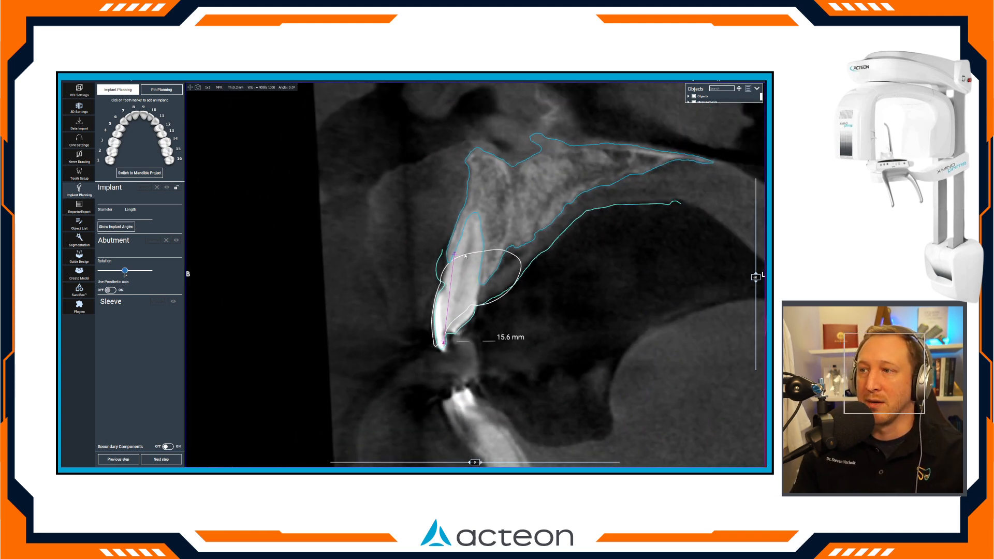
{"action": "left_click_drag", "start_coordinate": [455, 254], "coordinate": [456, 252]}
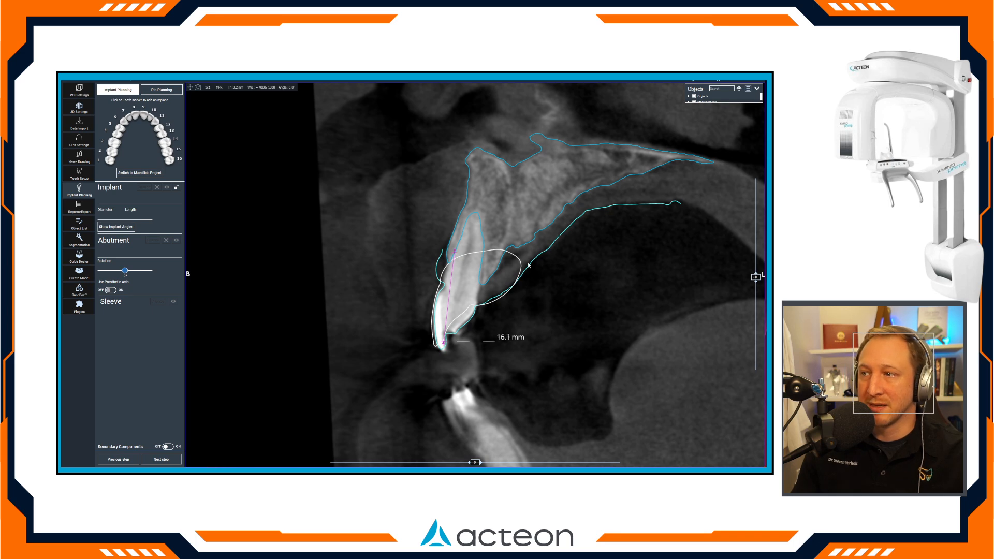
Return to the multi-view layout and lower the axial slice toward the ridge crest in the cross-section view
{"action": "left_click", "coordinate": [190, 88]}
{"action": "left_click_drag", "start_coordinate": [663, 146], "coordinate": [662, 156]}
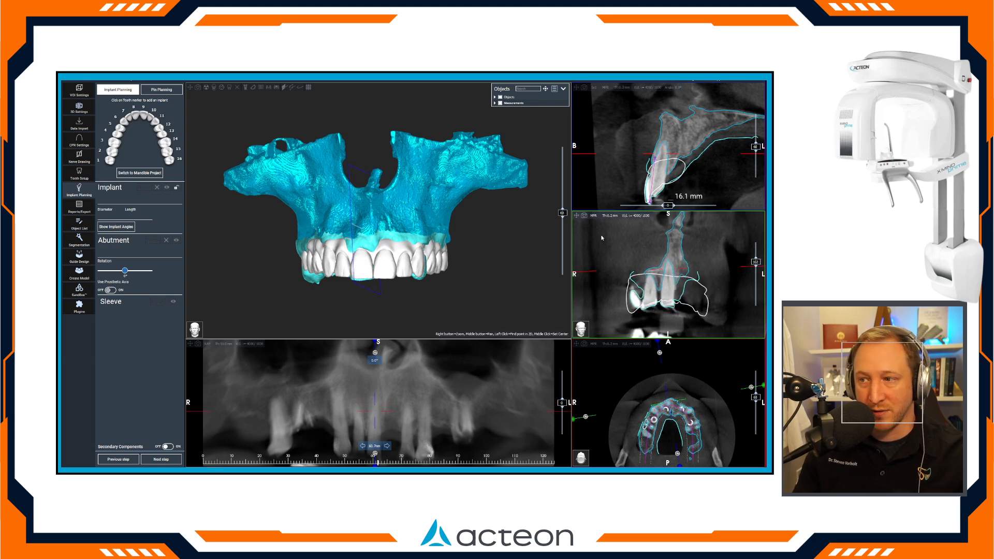
{"action": "mouse_move", "coordinate": [666, 150]}
{"action": "left_mouse_down"}
{"action": "mouse_move", "coordinate": [673, 138]}
{"action": "mouse_move", "coordinate": [657, 162]}
{"action": "left_mouse_up"}
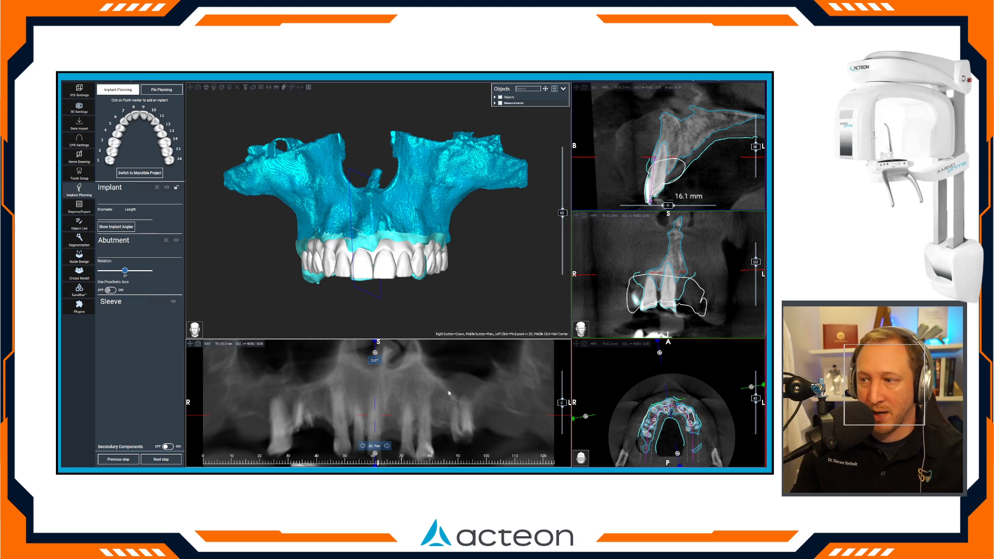
Draw a horizontal line about 90 mm long across the maxilla in the panoramic view and move the cross-section to the front teeth
{"action": "left_click", "coordinate": [451, 414]}
{"action": "left_click_drag", "start_coordinate": [443, 413], "coordinate": [323, 411]}
{"action": "left_click", "coordinate": [253, 87]}
{"action": "left_click", "coordinate": [222, 88]}
{"action": "left_click", "coordinate": [477, 410]}
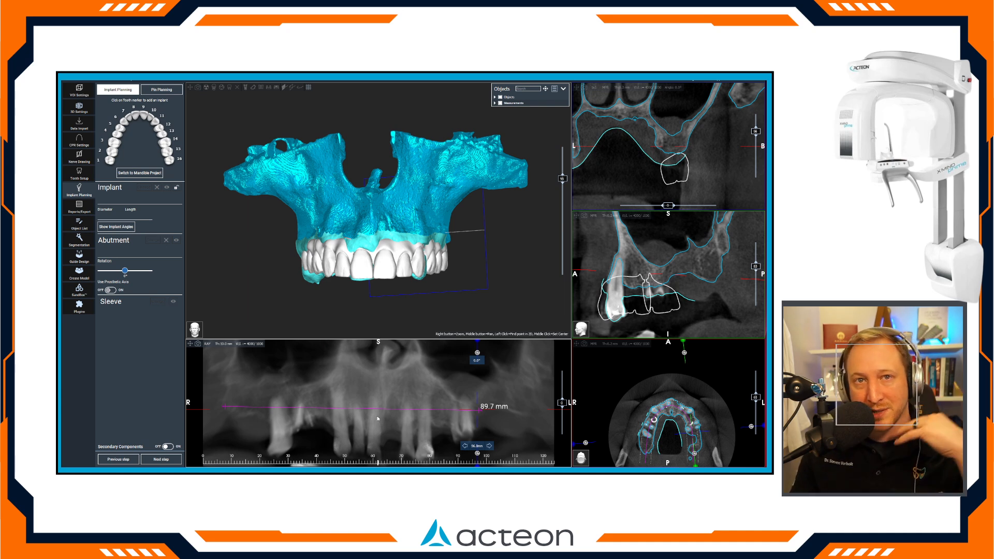
{"action": "left_click_drag", "start_coordinate": [317, 405], "coordinate": [362, 384]}
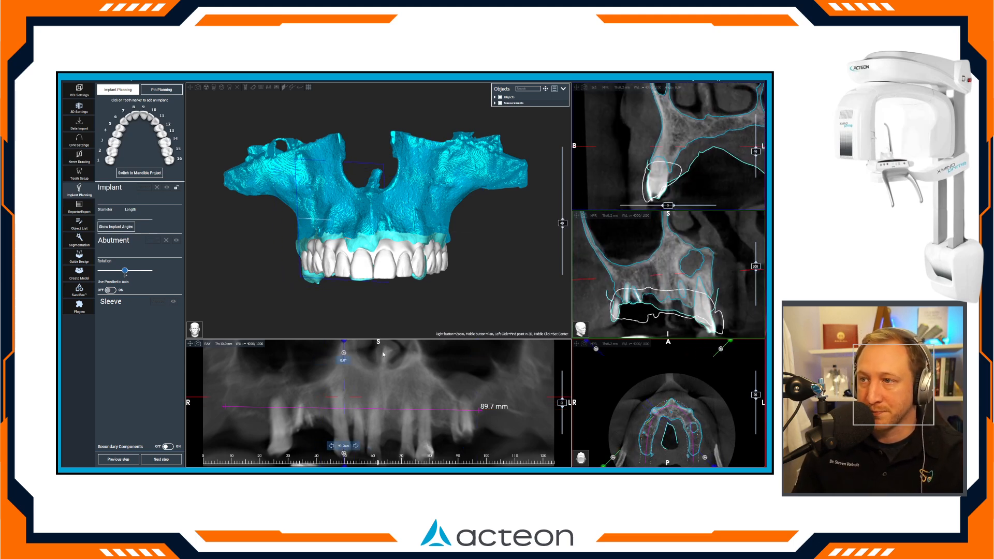
Hide the anatomy scan so only the maxilla and the wax-up prosthesis remain in the 3D view
{"action": "right_click", "coordinate": [374, 247]}
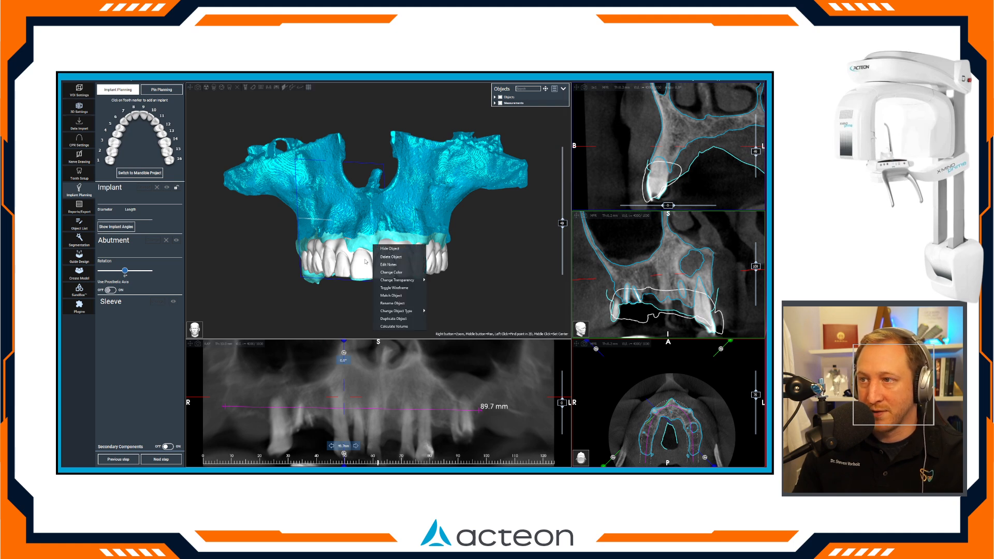
{"action": "left_click", "coordinate": [371, 260]}
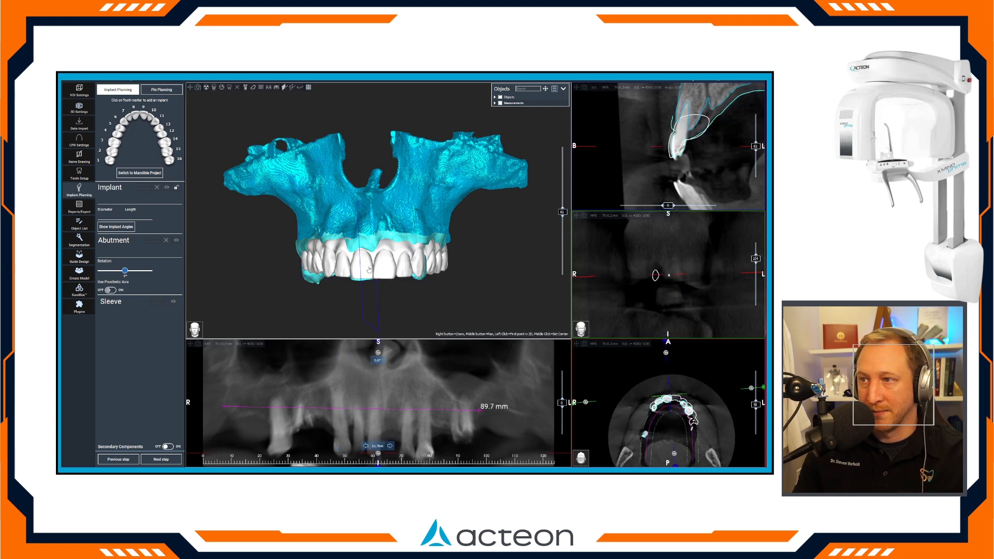
{"action": "left_click", "coordinate": [495, 97]}
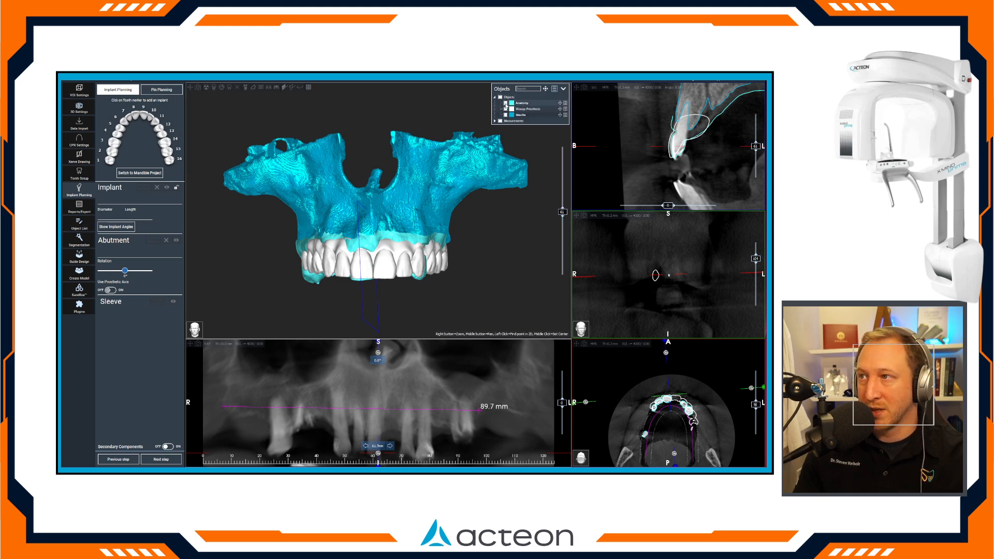
{"action": "left_click", "coordinate": [506, 103]}
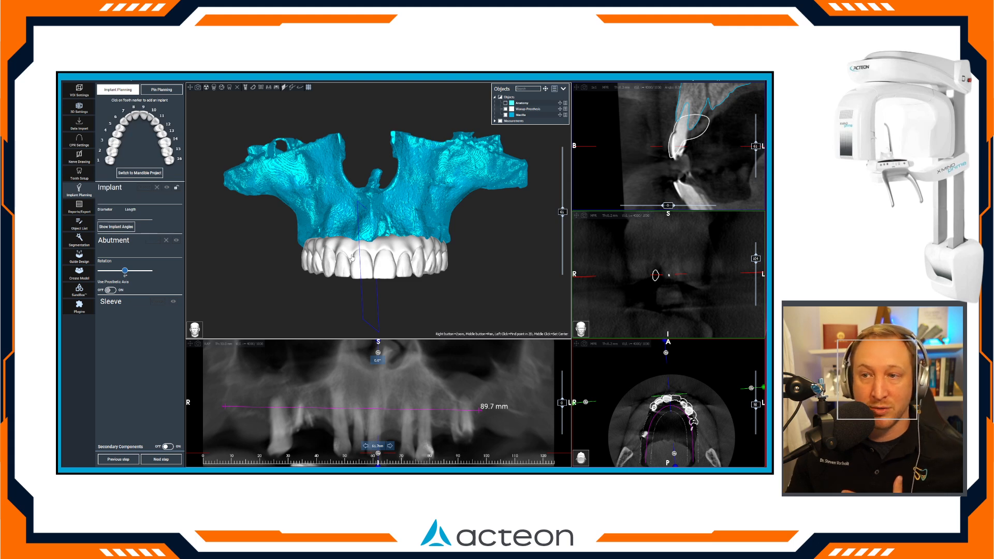
Move the cross-section to the upper left premolar region in the panoramic view and tilt it about 40° along the sinus wall
{"action": "left_click", "coordinate": [384, 414]}
{"action": "left_click_drag", "start_coordinate": [384, 413], "coordinate": [452, 409]}
{"action": "left_click_drag", "start_coordinate": [454, 361], "coordinate": [409, 371]}
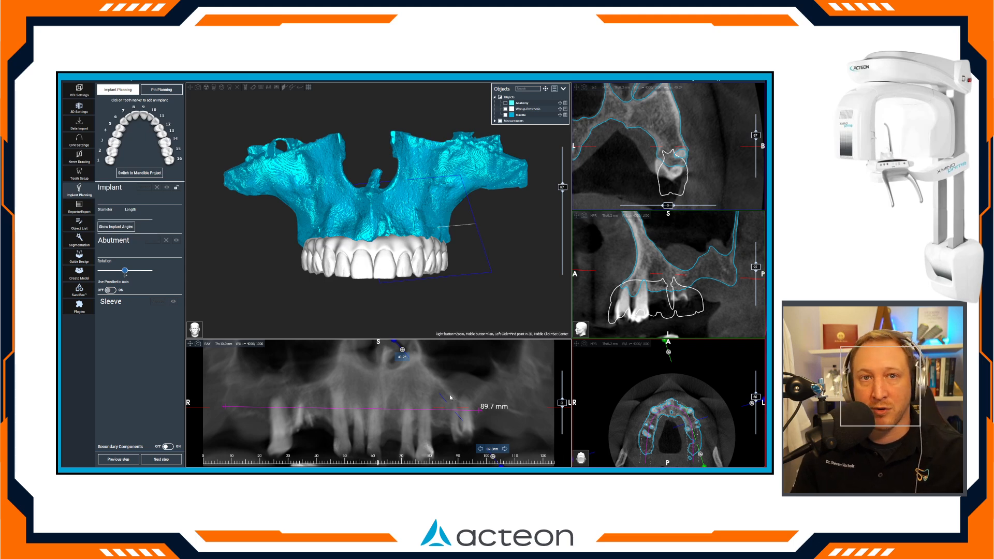
{"action": "left_click_drag", "start_coordinate": [450, 411], "coordinate": [445, 409]}
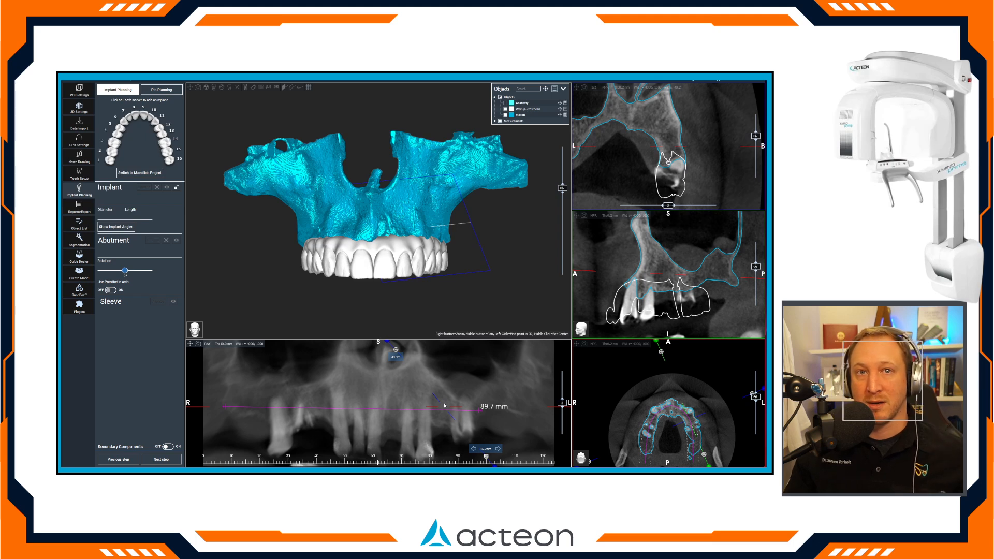
{"action": "left_click_drag", "start_coordinate": [437, 407], "coordinate": [449, 409]}
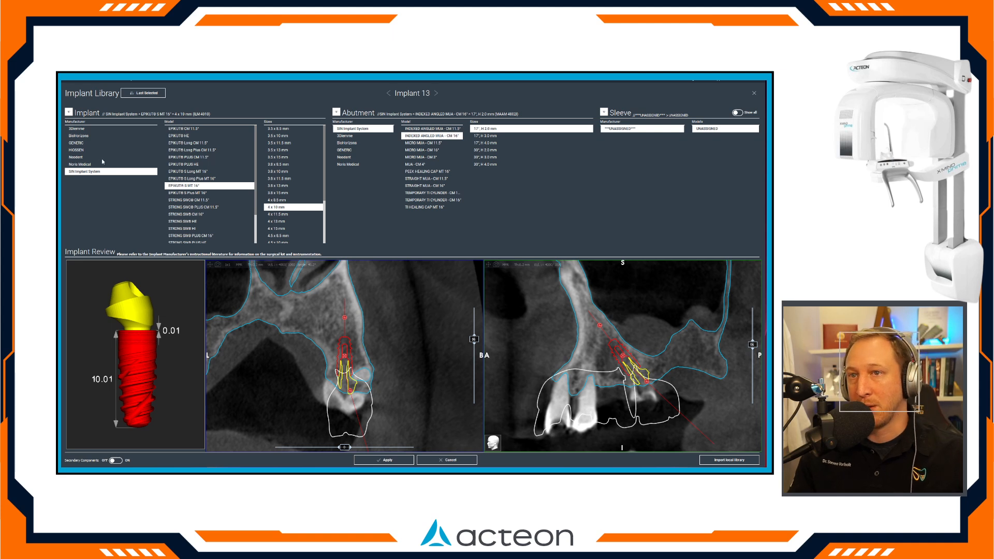
Choose a Neodent GM Helix Acqua 4 x 16 mm implant for tooth 13
{"action": "left_click", "coordinate": [101, 158]}
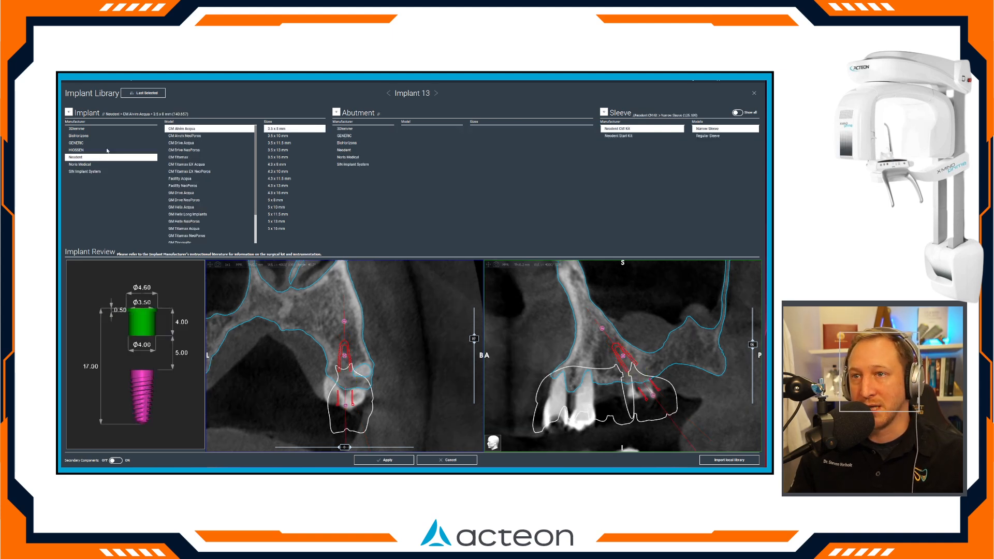
{"action": "left_click", "coordinate": [191, 207]}
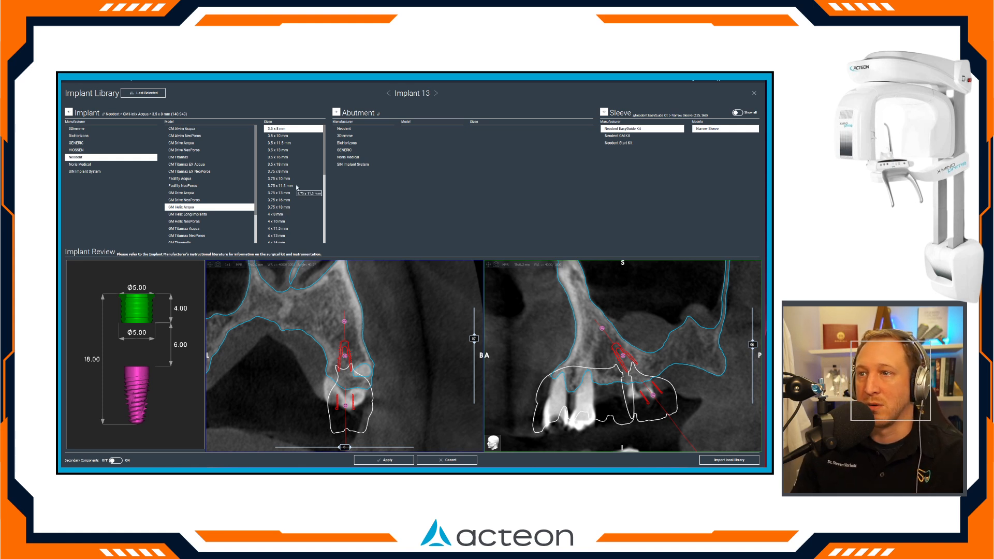
{"action": "scroll", "coordinate": [297, 186], "scroll_direction": "down", "scroll_amount": 1}
{"action": "left_click", "coordinate": [277, 221]}
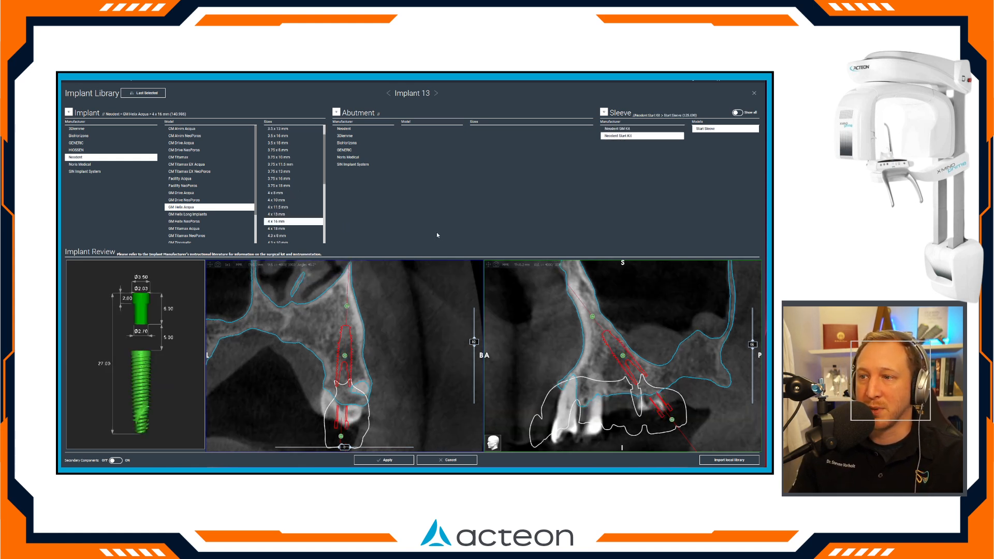
Add a Neodent GM Mini Conical Exact Abutment, 30°, CH 1.5 mm, to implant 13
{"action": "left_click", "coordinate": [358, 129]}
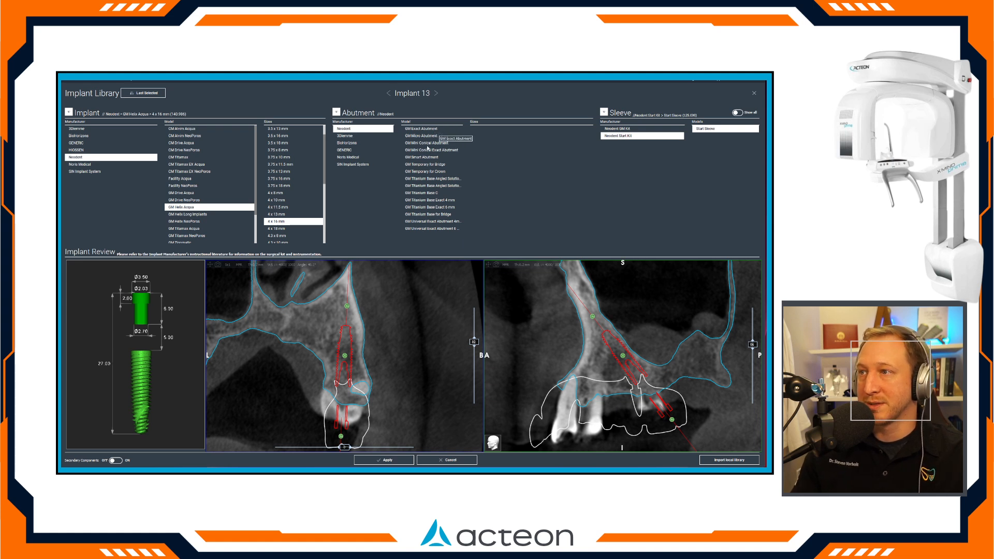
{"action": "left_click", "coordinate": [433, 143]}
{"action": "left_click", "coordinate": [437, 150]}
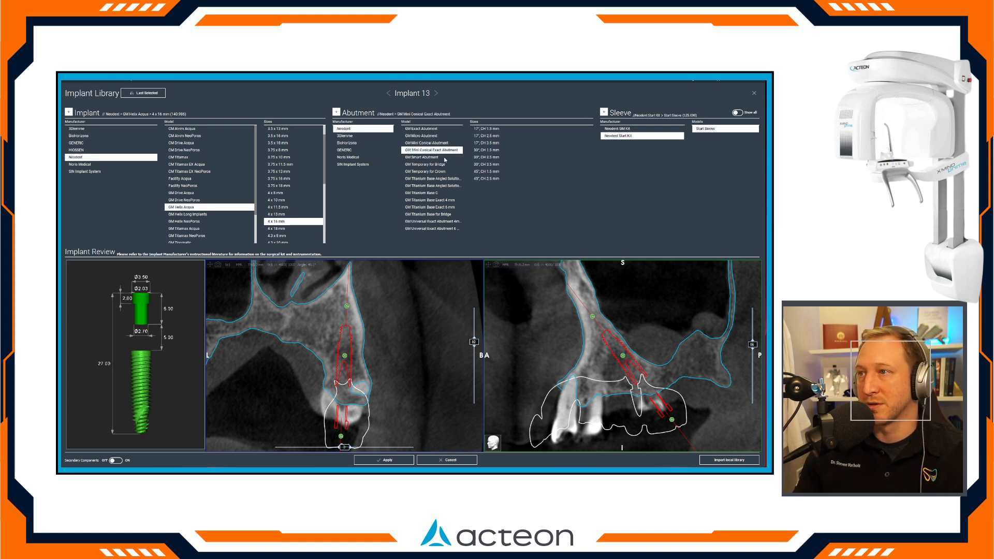
{"action": "left_click", "coordinate": [487, 150]}
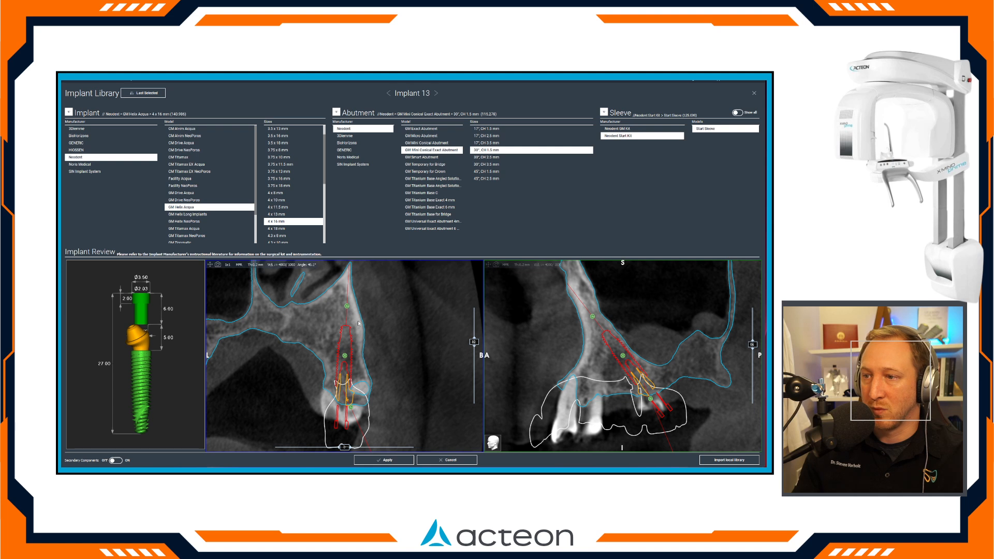
Reposition and angle implant 13 within the bone in both review cross-sections and apply it to the plan
{"action": "left_click_drag", "start_coordinate": [345, 356], "coordinate": [347, 346]}
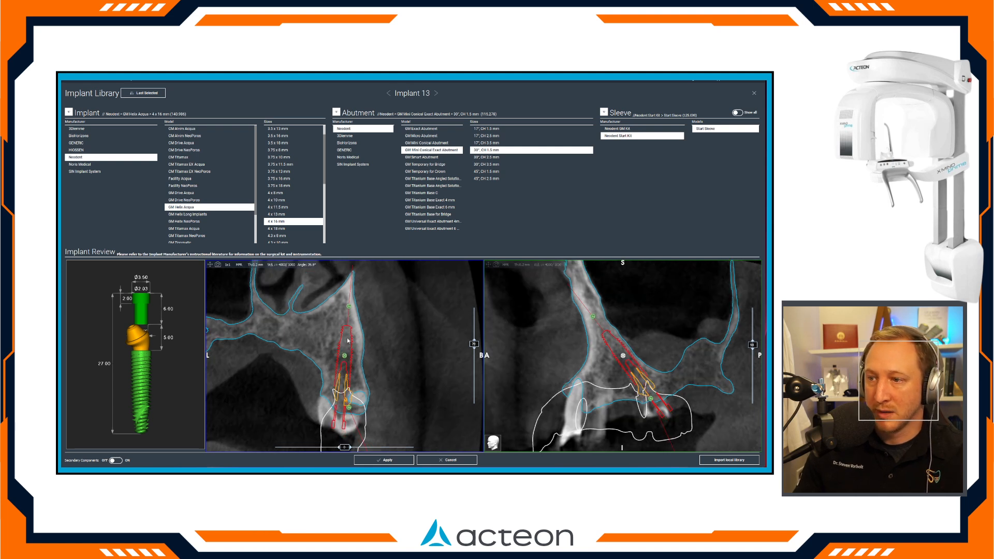
{"action": "left_click_drag", "start_coordinate": [351, 305], "coordinate": [339, 299]}
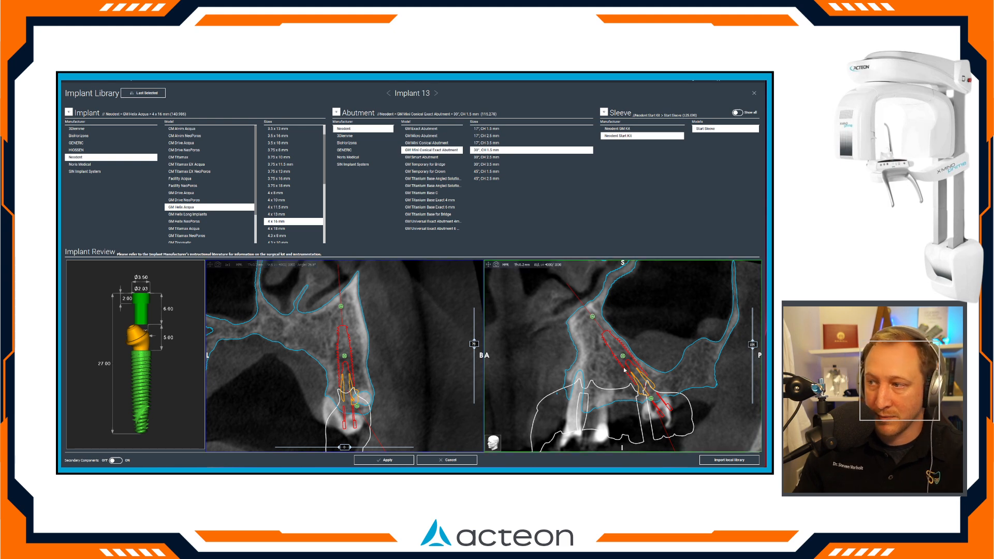
{"action": "left_click_drag", "start_coordinate": [624, 361], "coordinate": [641, 369]}
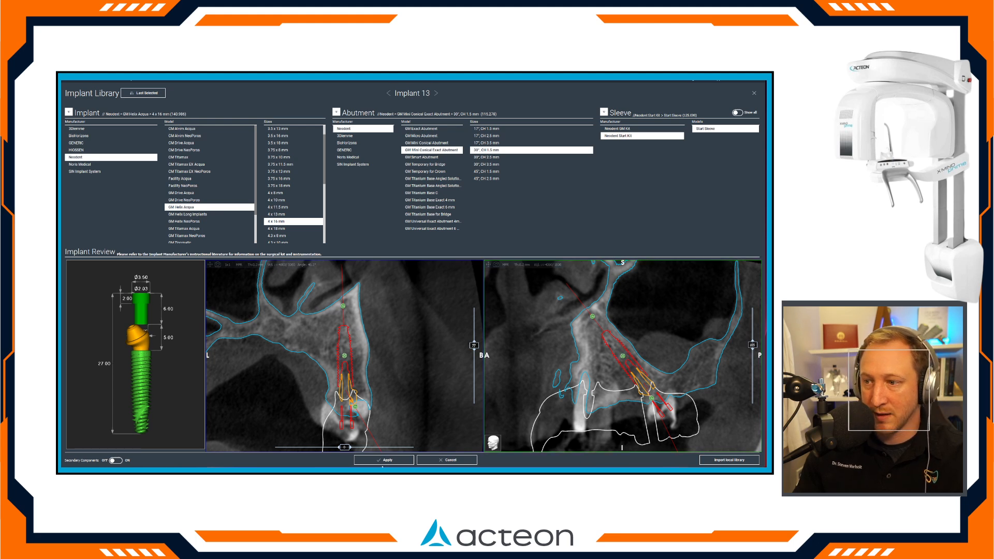
{"action": "left_click", "coordinate": [386, 460]}
Check implant 13's angle from the occlusal side and rotate its abutment until the axis exits through the prosthesis
{"action": "left_click_drag", "start_coordinate": [364, 282], "coordinate": [398, 202]}
{"action": "middle_click_drag", "start_coordinate": [401, 205], "coordinate": [379, 250]}
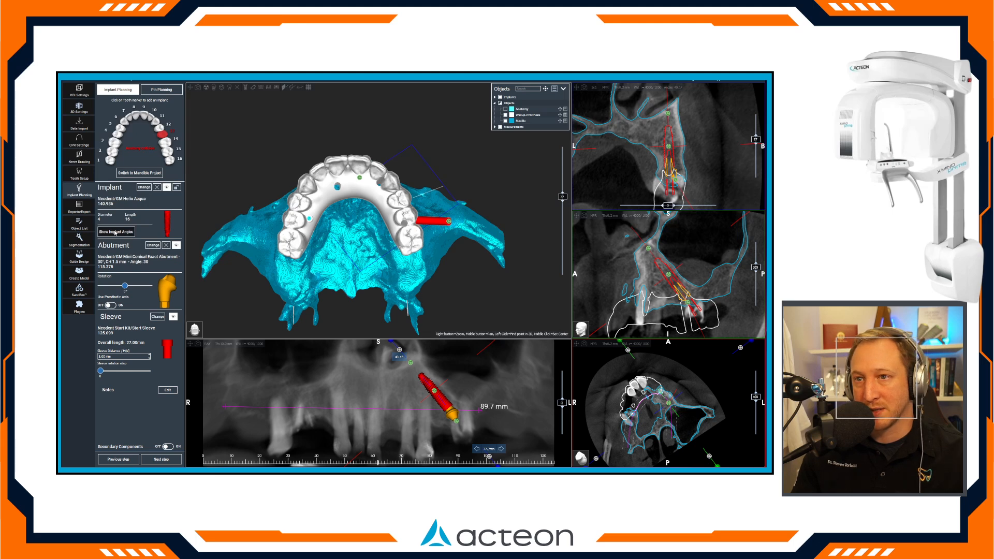
{"action": "left_click", "coordinate": [116, 232]}
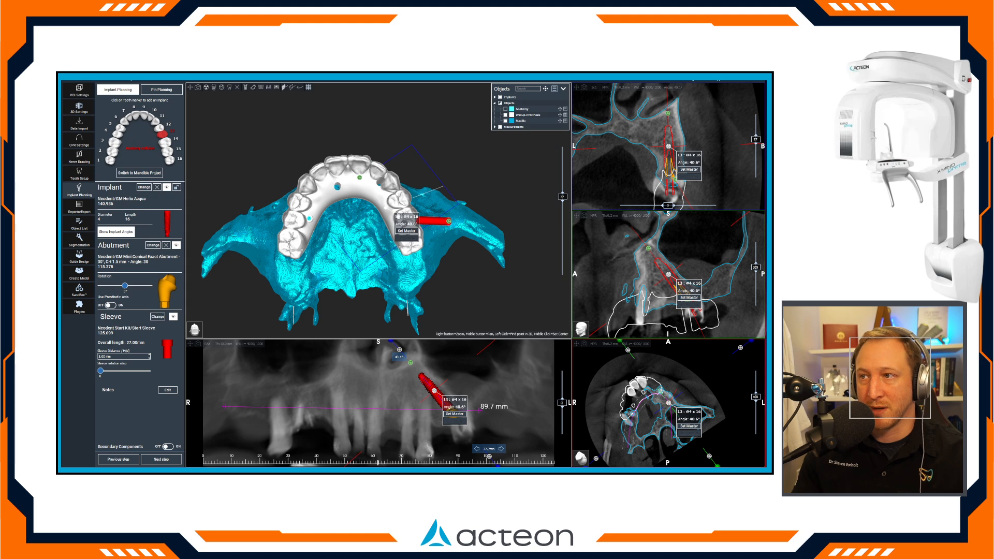
{"action": "left_click", "coordinate": [125, 232]}
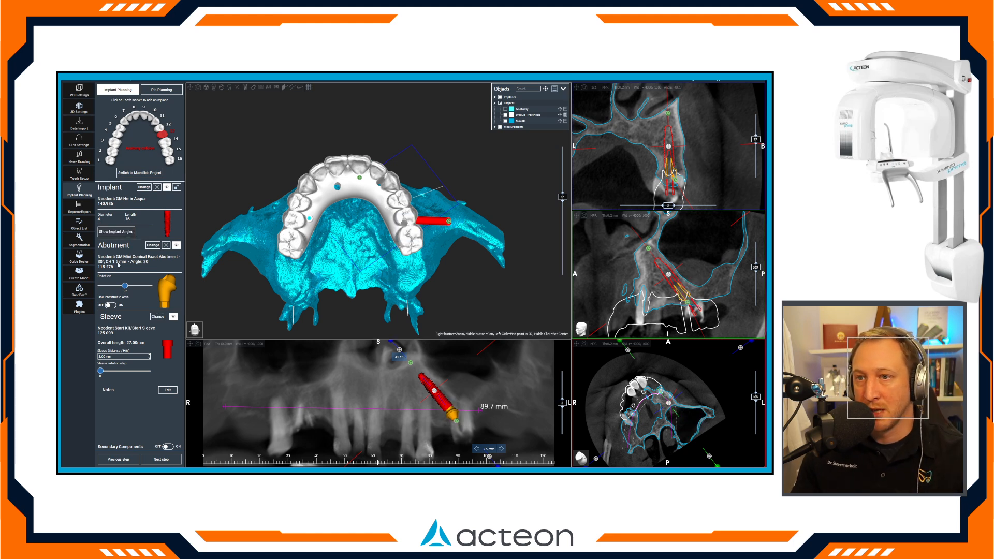
{"action": "mouse_move", "coordinate": [125, 288]}
{"action": "left_mouse_down"}
{"action": "mouse_move", "coordinate": [150, 288]}
{"action": "mouse_move", "coordinate": [102, 288]}
{"action": "mouse_move", "coordinate": [133, 288]}
{"action": "left_mouse_up"}
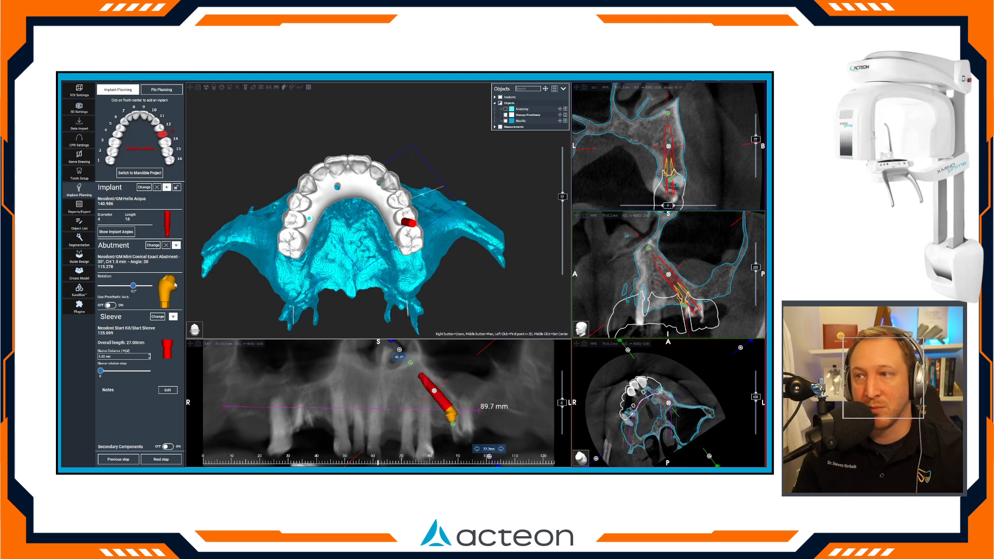
{"action": "left_click_drag", "start_coordinate": [366, 161], "coordinate": [386, 218]}
{"action": "right_click", "coordinate": [386, 217]}
{"action": "left_click", "coordinate": [447, 238]}
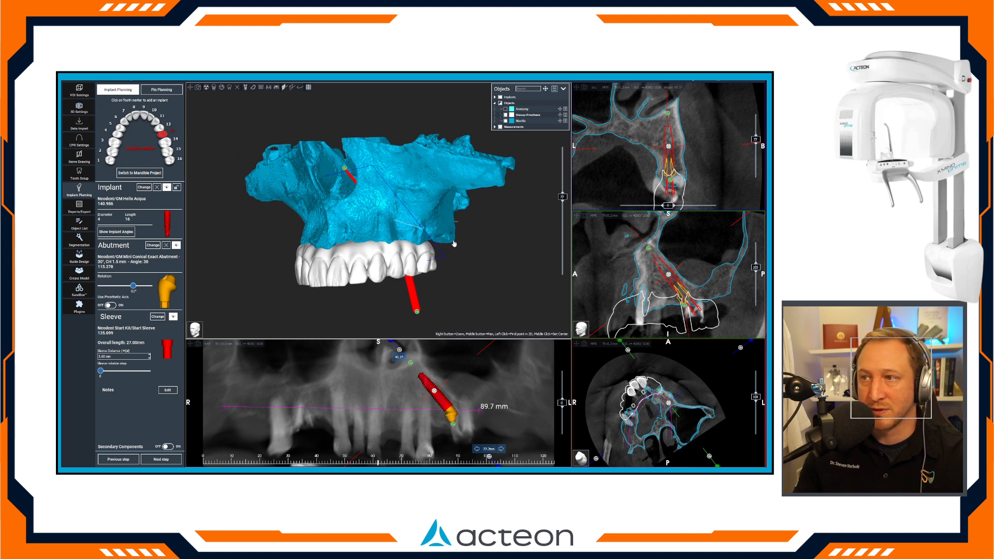
{"action": "right_click", "coordinate": [440, 219]}
{"action": "left_click", "coordinate": [461, 262]}
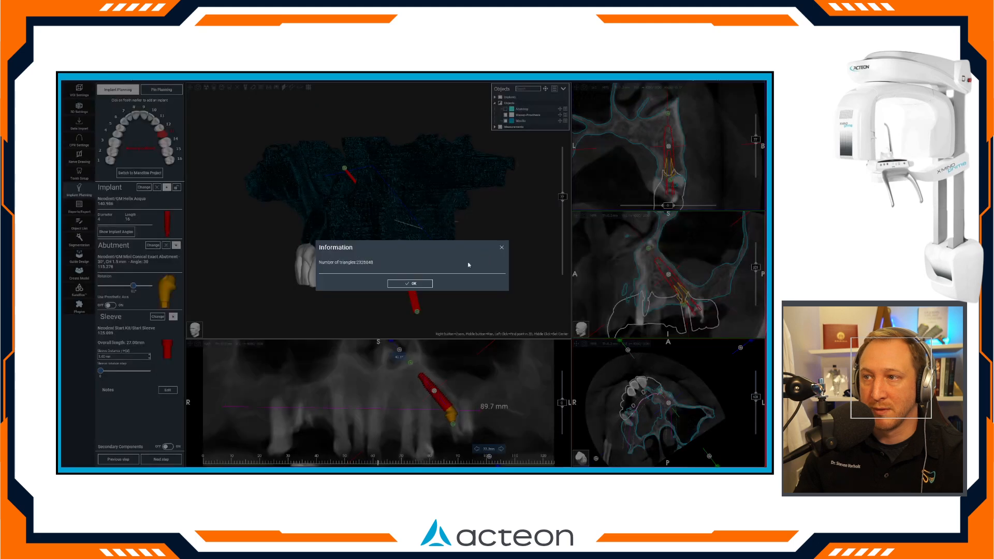
{"action": "right_click", "coordinate": [421, 211]}
{"action": "left_click", "coordinate": [446, 251]}
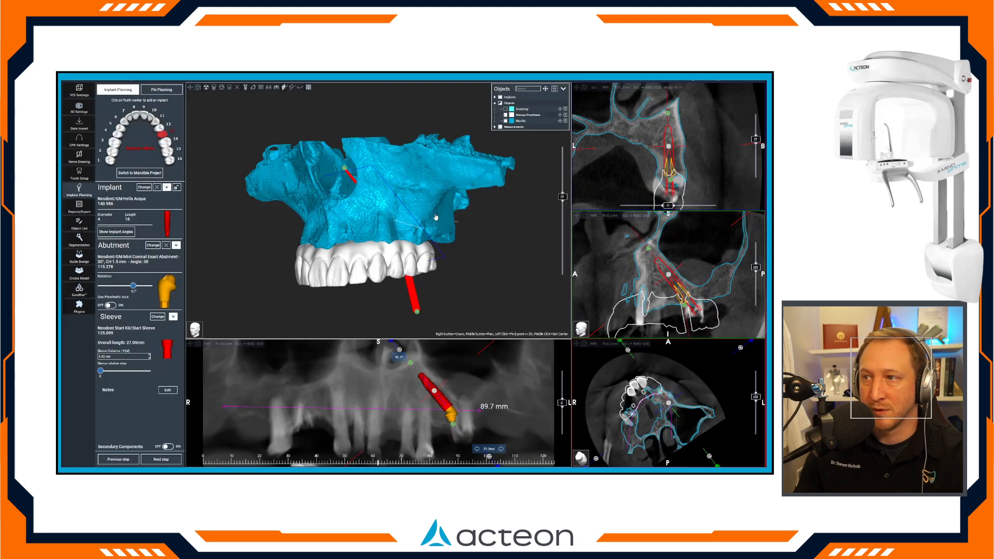
Make the maxilla model semi-transparent so implant 13 can be inspected inside the bone from the front
{"action": "right_click", "coordinate": [431, 205]}
{"action": "mouse_move", "coordinate": [468, 244]}
{"action": "left_click", "coordinate": [495, 256]}
{"action": "left_click_drag", "start_coordinate": [411, 224], "coordinate": [455, 224]}
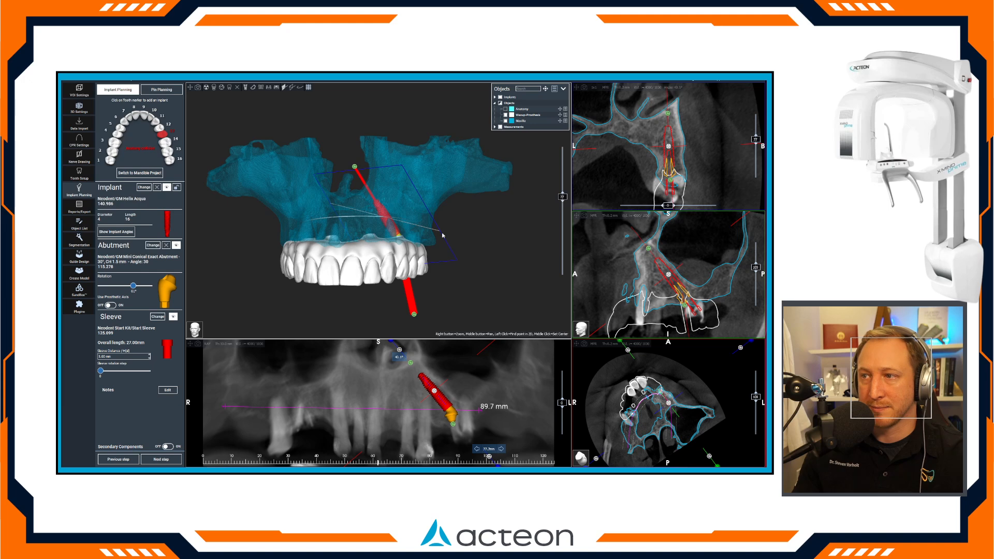
Move the cross-section to the upper right premolar region, tilt it along the sinus wall, and add an implant at tooth 4
{"action": "left_click", "coordinate": [404, 412]}
{"action": "left_click_drag", "start_coordinate": [404, 412], "coordinate": [320, 406]}
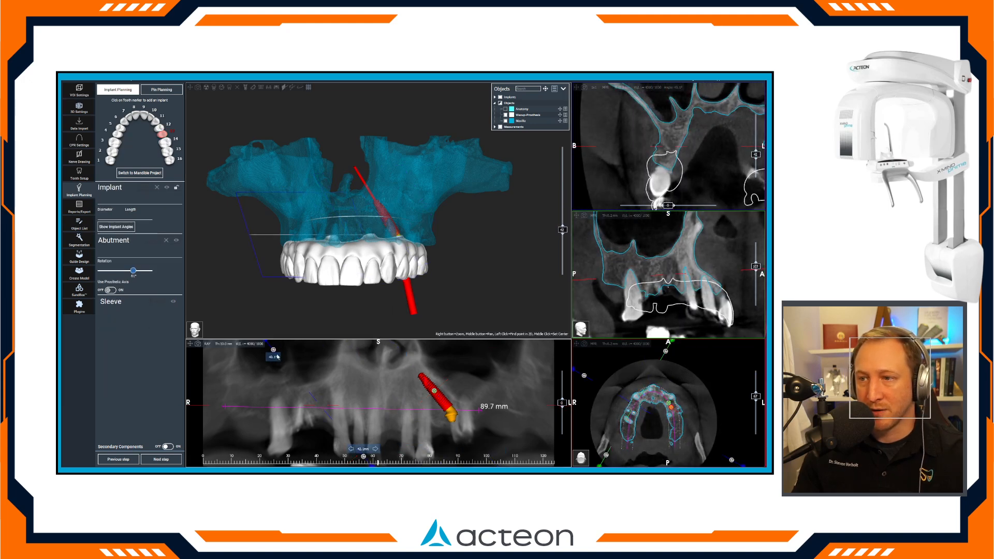
{"action": "left_click_drag", "start_coordinate": [276, 351], "coordinate": [356, 354]}
{"action": "mouse_move", "coordinate": [312, 408]}
{"action": "left_mouse_down"}
{"action": "mouse_move", "coordinate": [334, 406]}
{"action": "mouse_move", "coordinate": [316, 405]}
{"action": "left_mouse_up"}
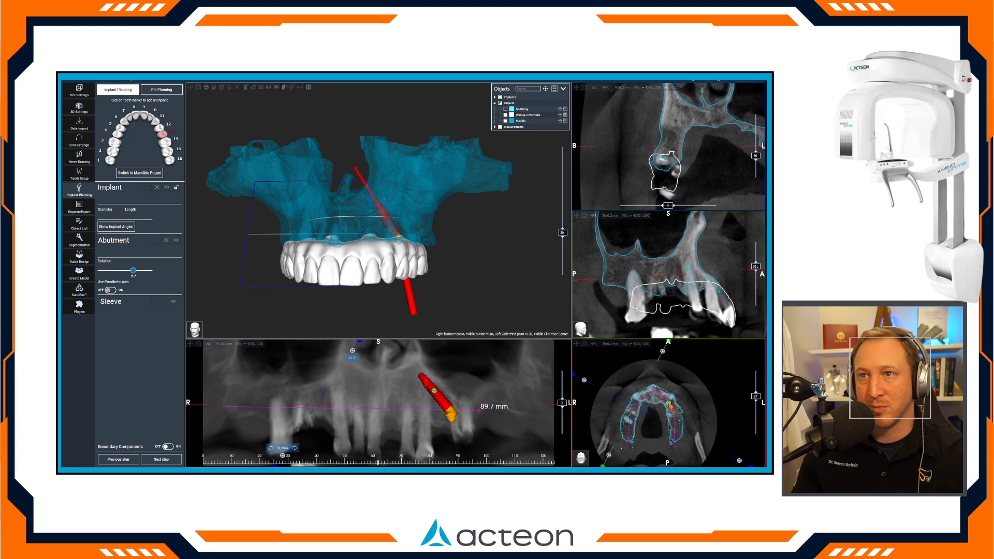
{"action": "left_click", "coordinate": [116, 134]}
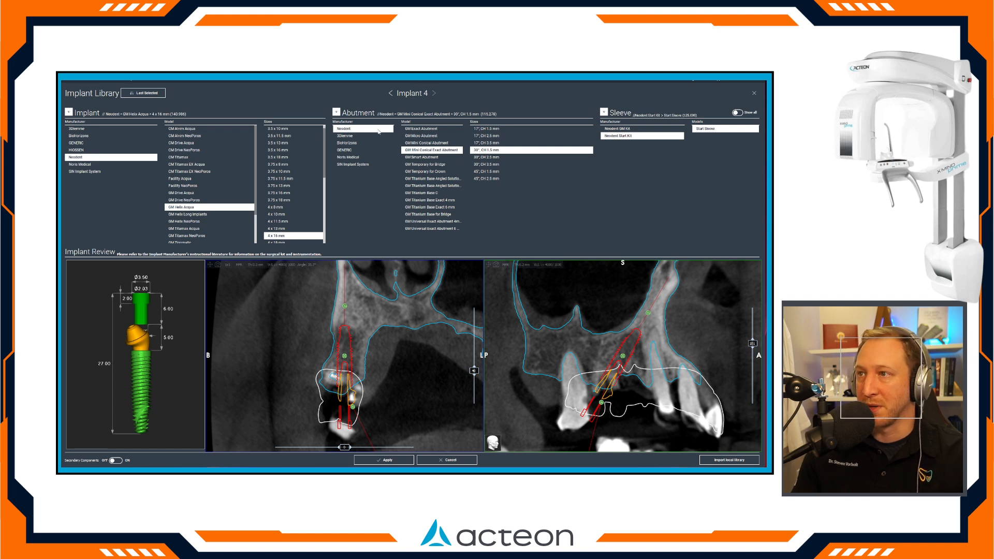
Reposition and angle implant 4 within the bone in both review cross-sections and apply it to the plan
{"action": "left_click_drag", "start_coordinate": [345, 356], "coordinate": [350, 333]}
{"action": "left_click_drag", "start_coordinate": [623, 356], "coordinate": [629, 351]}
{"action": "left_click_drag", "start_coordinate": [648, 312], "coordinate": [650, 314]}
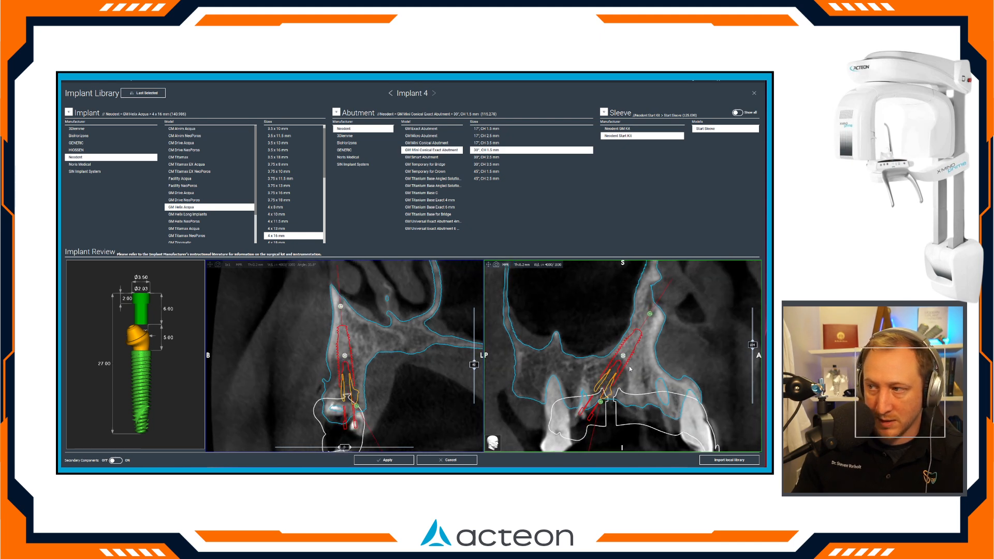
{"action": "left_click_drag", "start_coordinate": [623, 356], "coordinate": [627, 356]}
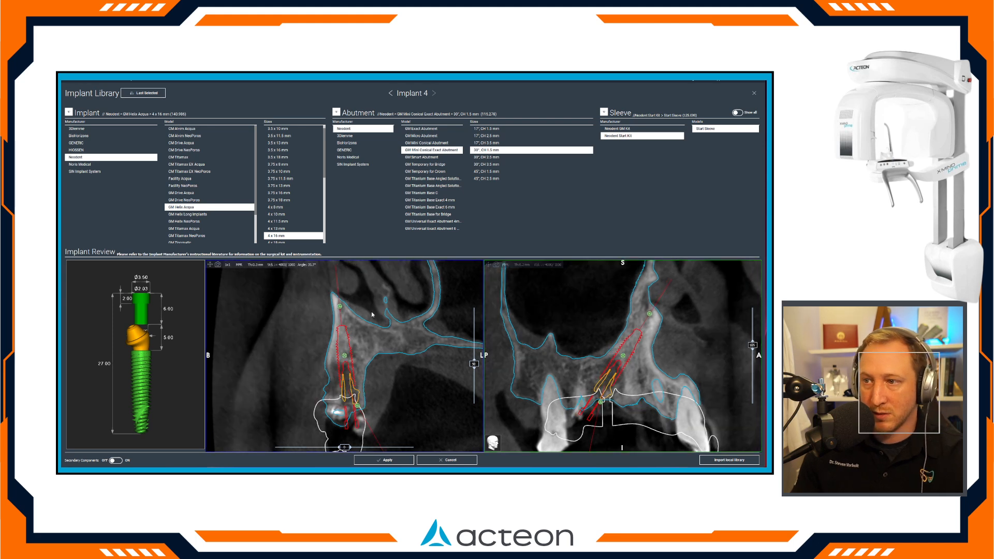
{"action": "left_click_drag", "start_coordinate": [340, 307], "coordinate": [254, 276]}
{"action": "left_click", "coordinate": [396, 458]}
Rotate implant 4's abutment toward the prosthesis and inspect where both implants' axes exit from the occlusal side
{"action": "left_click_drag", "start_coordinate": [401, 263], "coordinate": [305, 298]}
{"action": "left_click_drag", "start_coordinate": [125, 285], "coordinate": [134, 291]}
{"action": "mouse_move", "coordinate": [354, 202]}
{"action": "left_mouse_down"}
{"action": "mouse_move", "coordinate": [354, 181]}
{"action": "mouse_move", "coordinate": [351, 211]}
{"action": "left_mouse_up"}
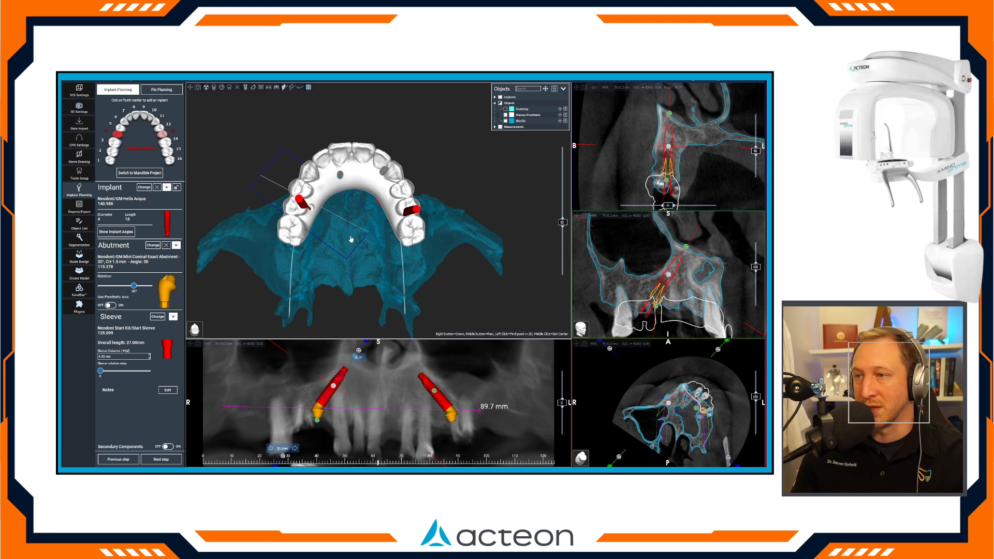
{"action": "left_click_drag", "start_coordinate": [410, 196], "coordinate": [410, 206]}
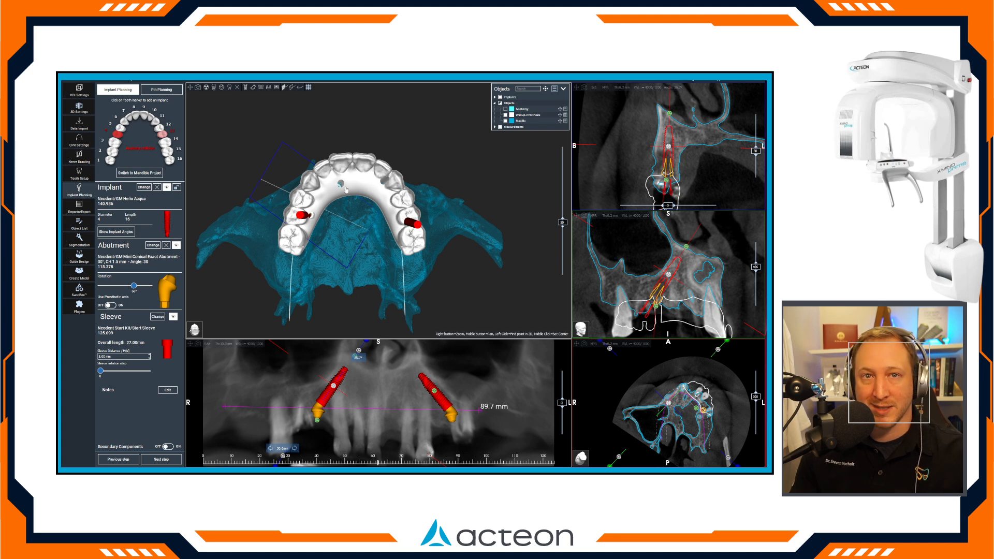
{"action": "left_click_drag", "start_coordinate": [329, 222], "coordinate": [352, 226]}
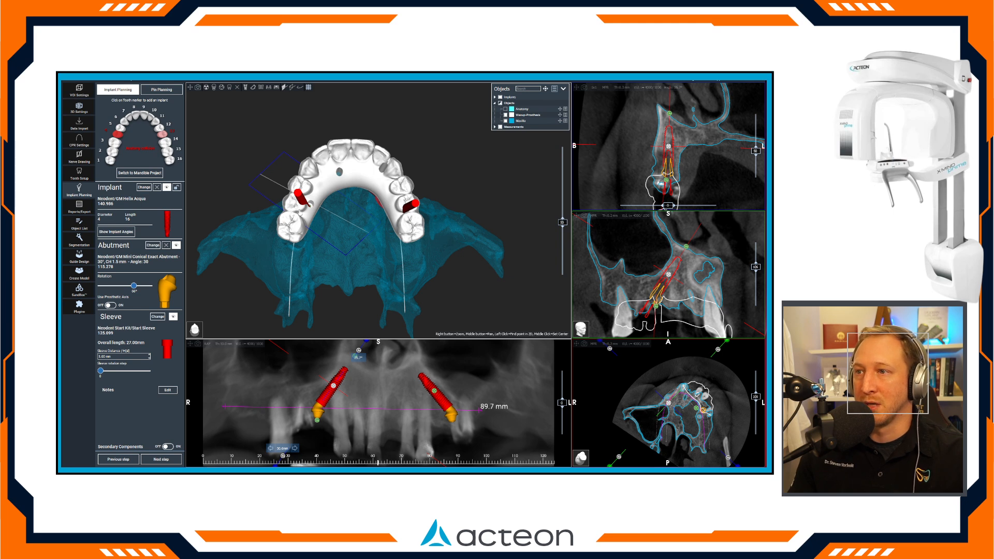
{"action": "left_click_drag", "start_coordinate": [318, 215], "coordinate": [287, 225]}
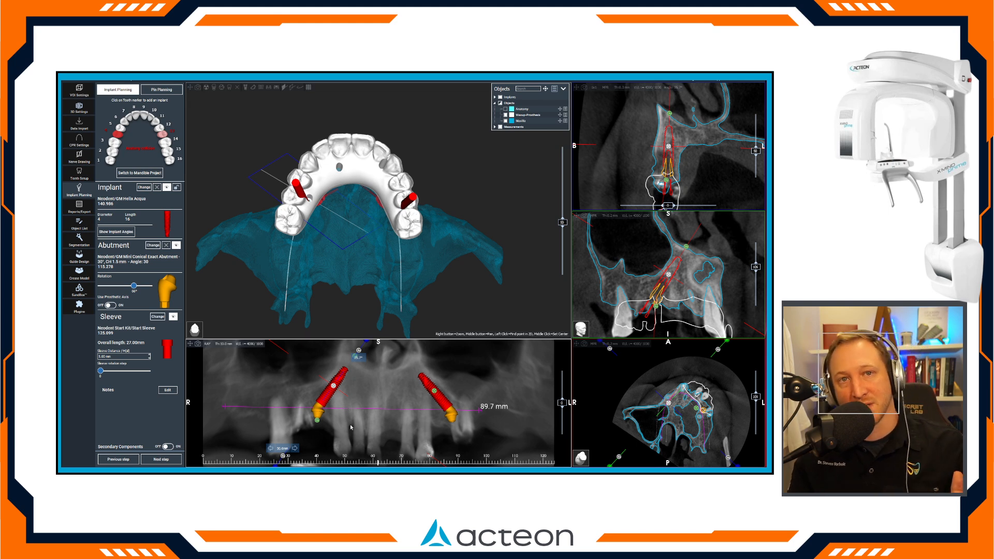
Move the cross-section to the upper right anterior region, set it upright, and add an implant at tooth 7
{"action": "left_click", "coordinate": [365, 410]}
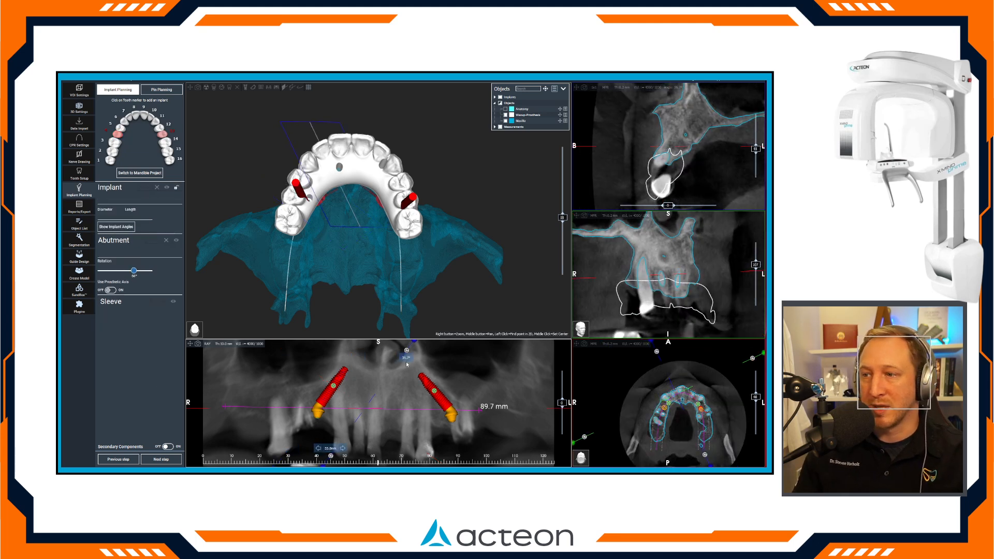
{"action": "left_click_drag", "start_coordinate": [407, 352], "coordinate": [365, 347]}
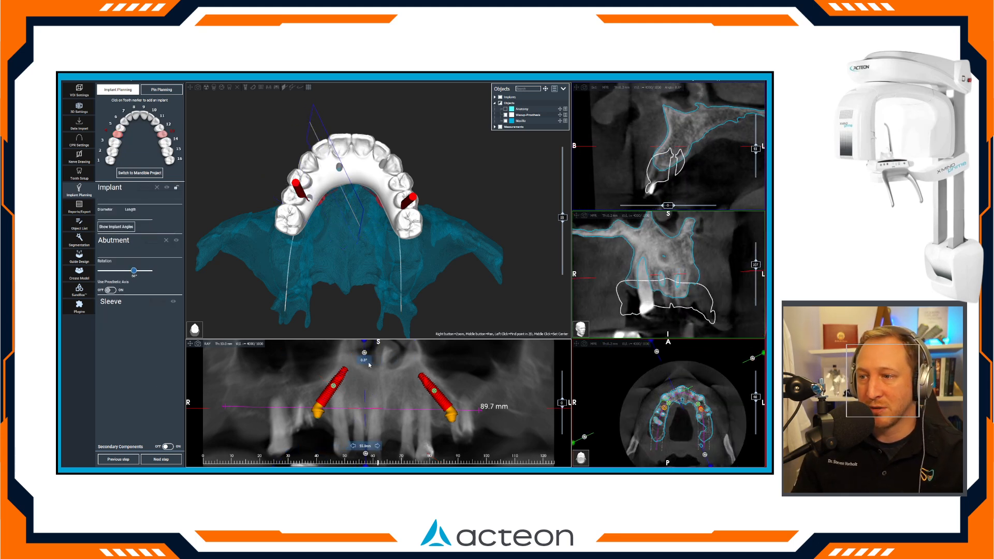
{"action": "left_click", "coordinate": [367, 411]}
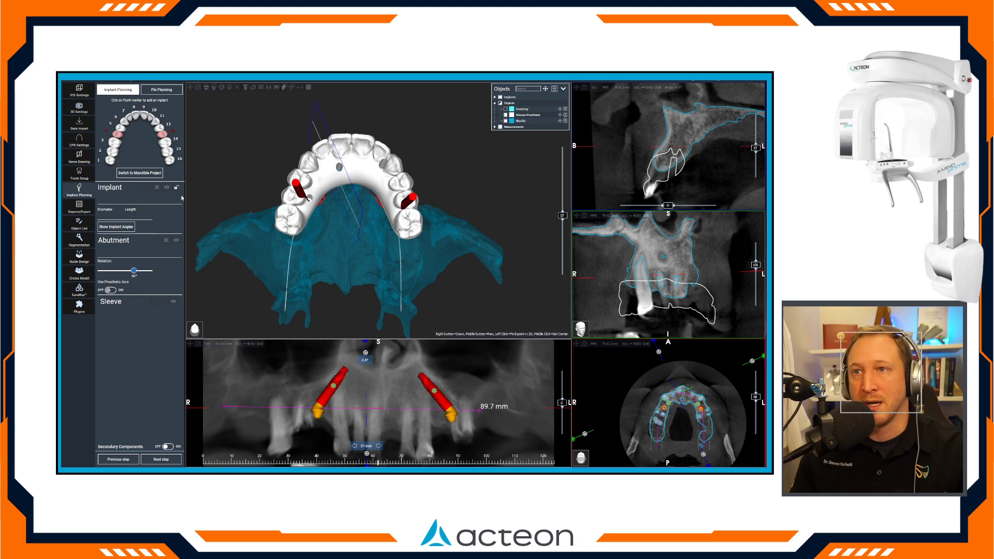
{"action": "left_click", "coordinate": [130, 118]}
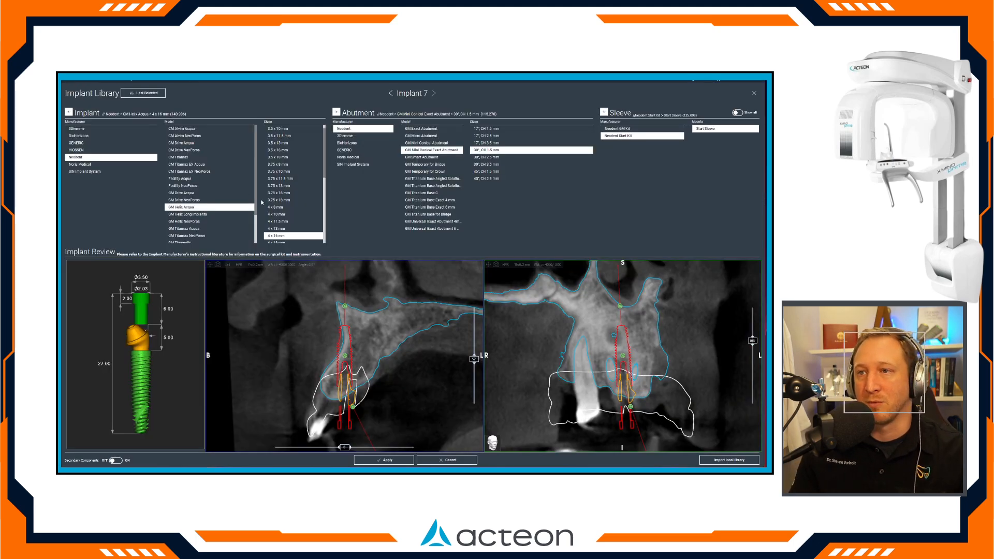
Position implant 7 in the bone, choose 4 x 13 mm and the GM Micro Abutment CH 1.5 mm, and apply it
{"action": "mouse_move", "coordinate": [344, 356]}
{"action": "left_mouse_down"}
{"action": "mouse_move", "coordinate": [356, 337]}
{"action": "mouse_move", "coordinate": [350, 356]}
{"action": "left_mouse_up"}
{"action": "left_click", "coordinate": [288, 229]}
{"action": "left_click_drag", "start_coordinate": [344, 313], "coordinate": [350, 312]}
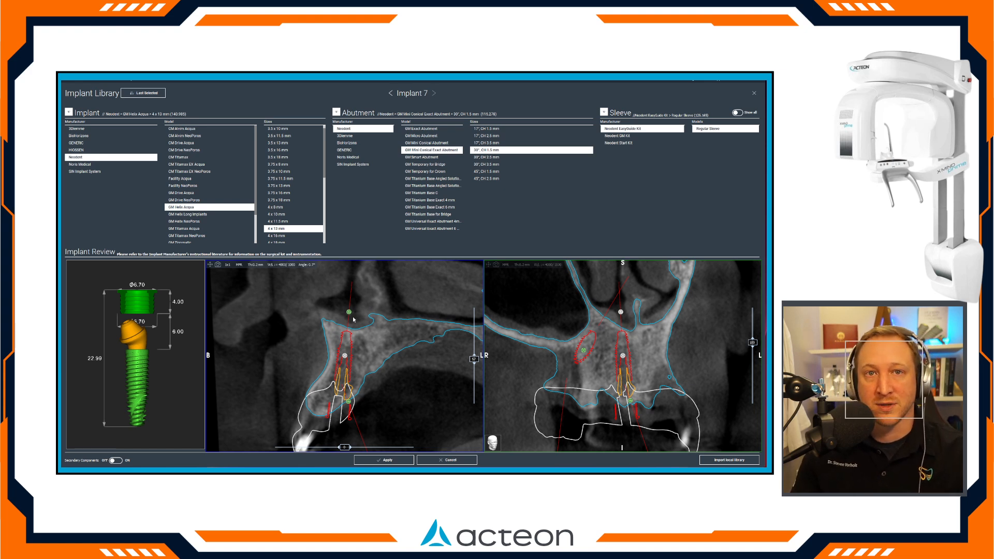
{"action": "left_click", "coordinate": [444, 138]}
{"action": "left_click", "coordinate": [484, 136]}
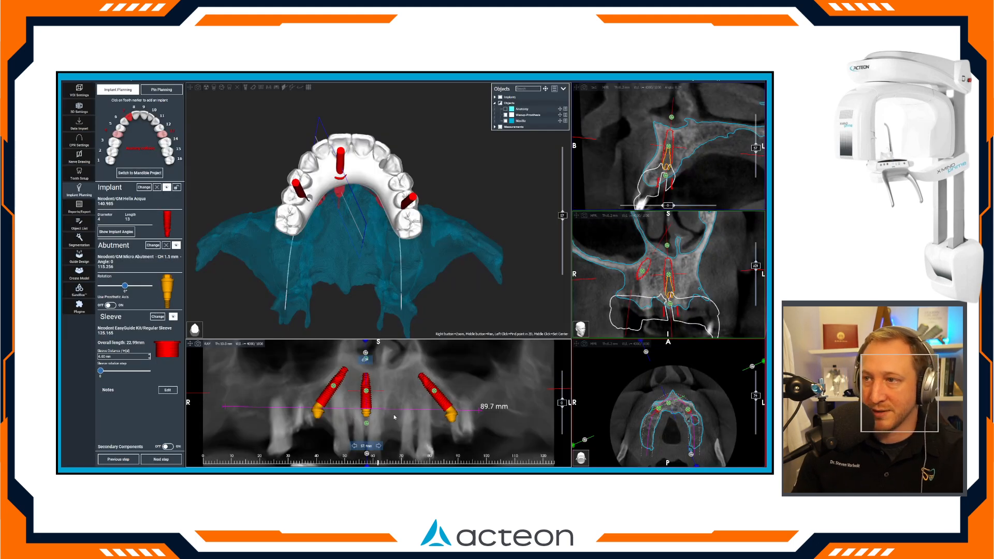
{"action": "left_click", "coordinate": [384, 460]}
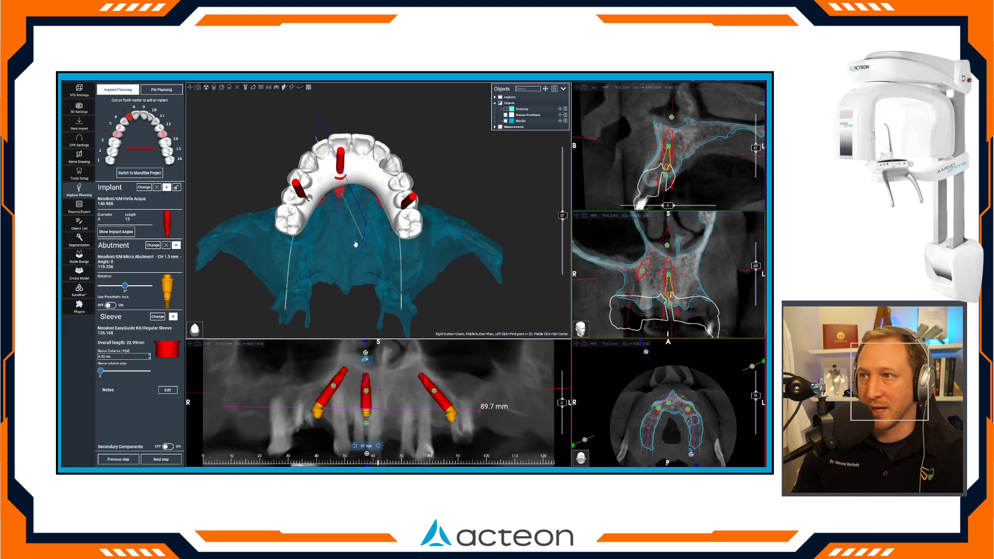
Tilt the apex of implant 7 palatally in the cross-section and check its exit through the prosthesis from the occlusal side
{"action": "left_click_drag", "start_coordinate": [353, 282], "coordinate": [333, 257]}
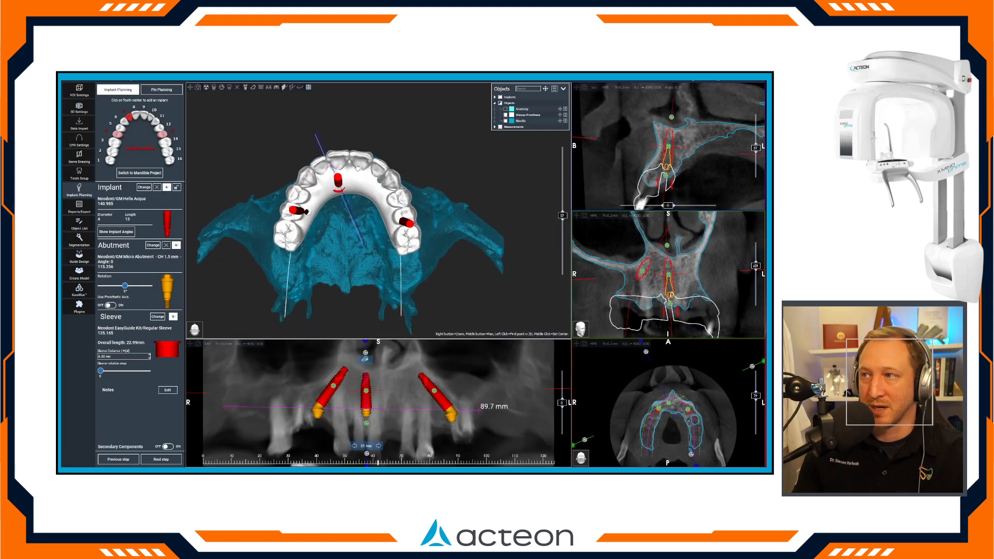
{"action": "mouse_move", "coordinate": [672, 120]}
{"action": "left_mouse_down"}
{"action": "mouse_move", "coordinate": [669, 150]}
{"action": "mouse_move", "coordinate": [680, 122]}
{"action": "left_mouse_up"}
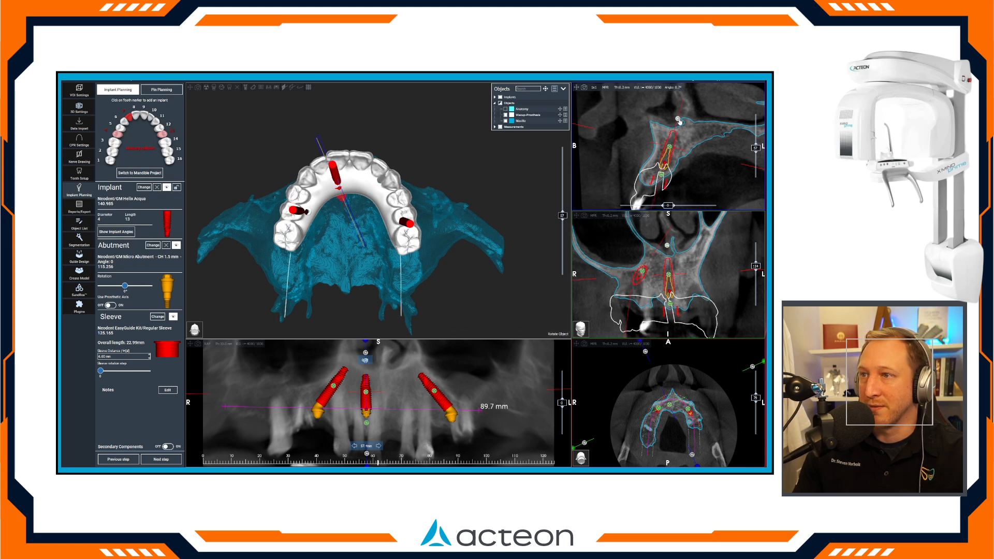
{"action": "left_click_drag", "start_coordinate": [468, 160], "coordinate": [462, 165]}
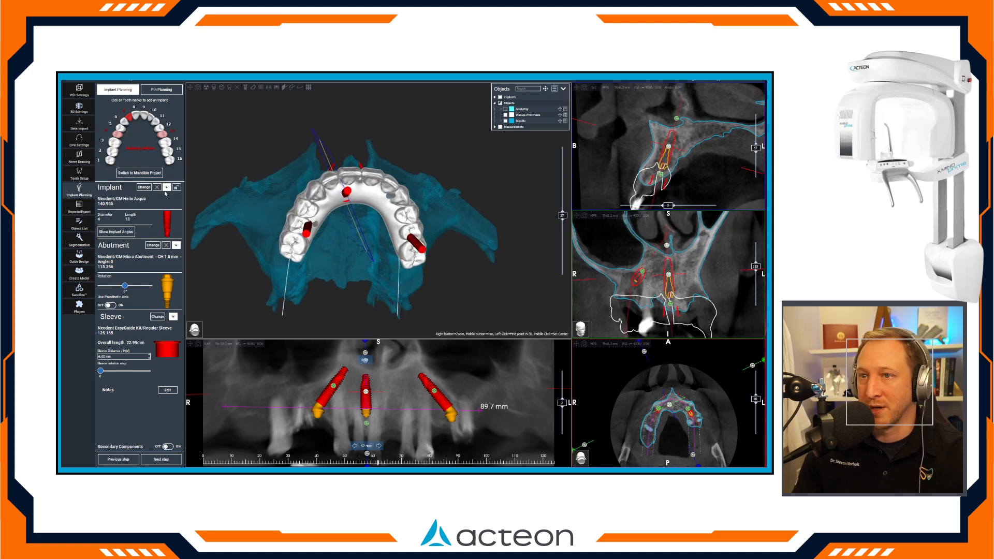
Show the implant angles, set implant 7 as master, and compare the other implants against it from the occlusal side and the front
{"action": "left_click", "coordinate": [122, 232]}
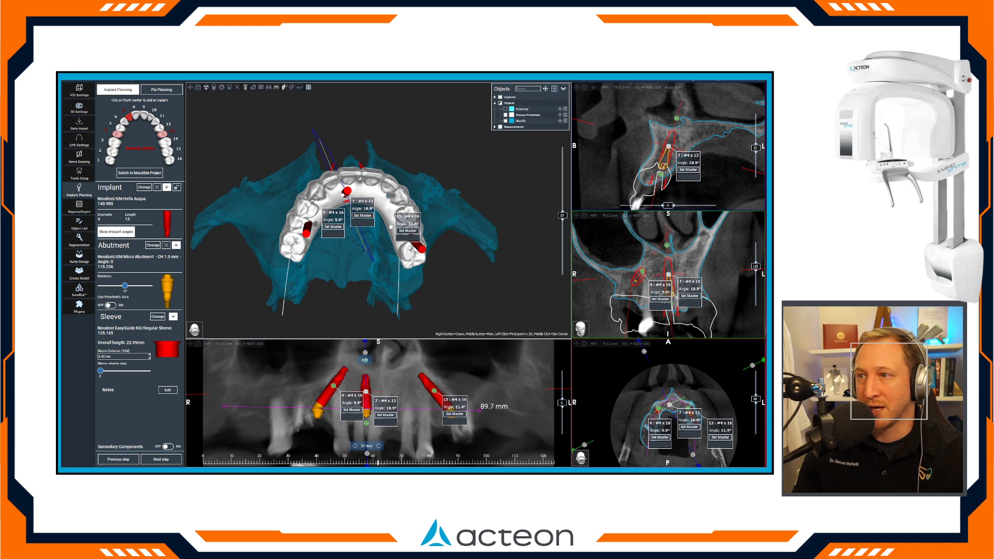
{"action": "scroll", "coordinate": [372, 234], "scroll_direction": "up", "scroll_amount": 3}
{"action": "scroll", "coordinate": [372, 233], "scroll_direction": "up", "scroll_amount": 1}
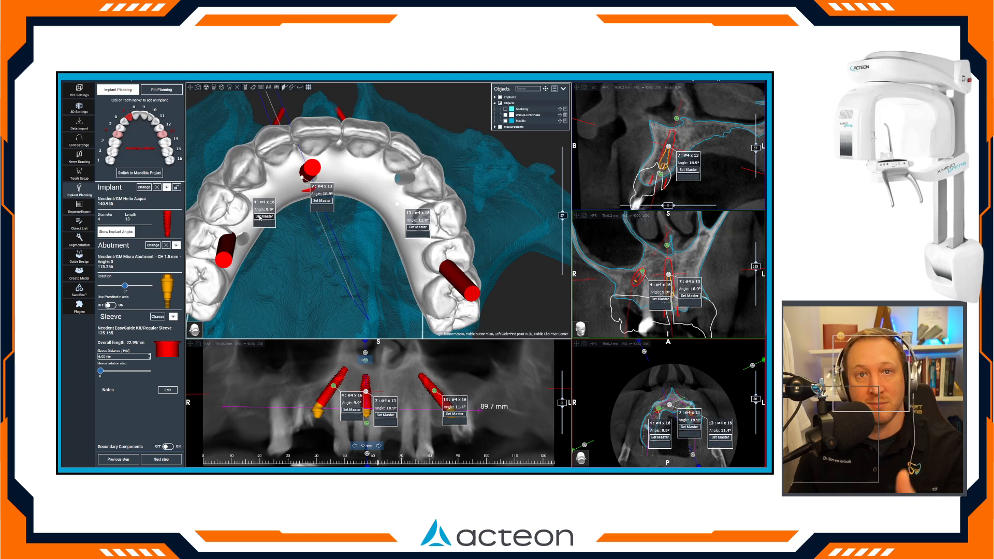
{"action": "left_click", "coordinate": [322, 201]}
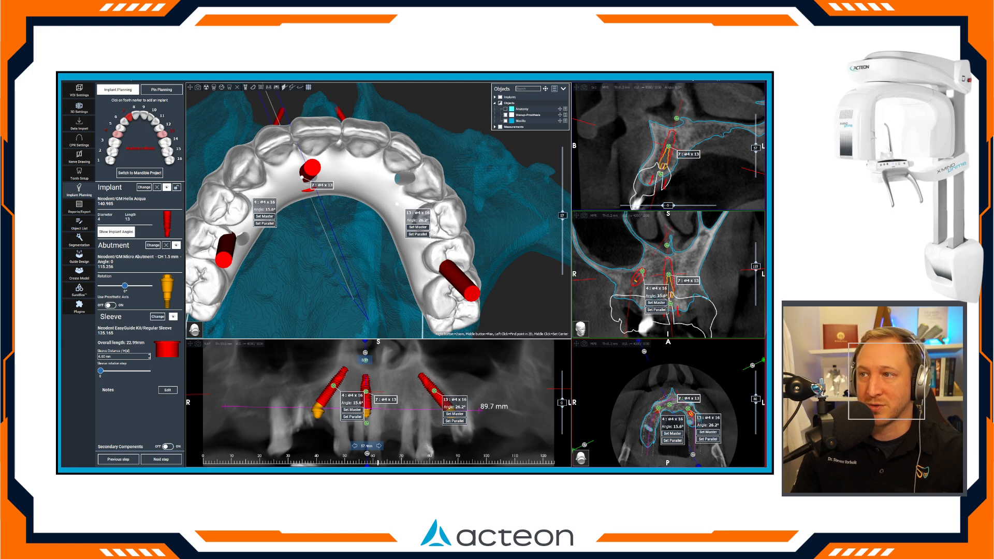
{"action": "scroll", "coordinate": [334, 263], "scroll_direction": "down", "scroll_amount": 5}
{"action": "left_click_drag", "start_coordinate": [334, 263], "coordinate": [398, 251]}
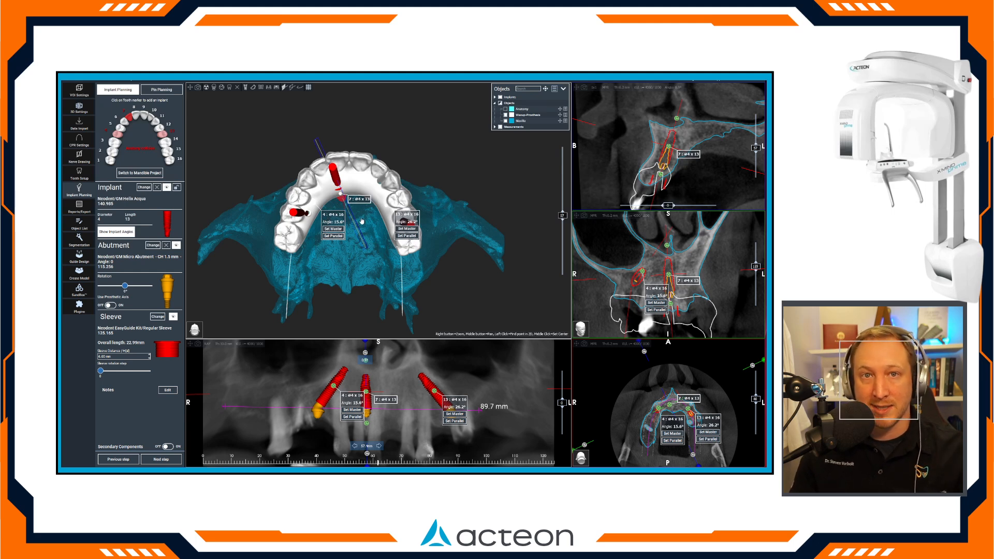
{"action": "left_click_drag", "start_coordinate": [363, 222], "coordinate": [388, 332]}
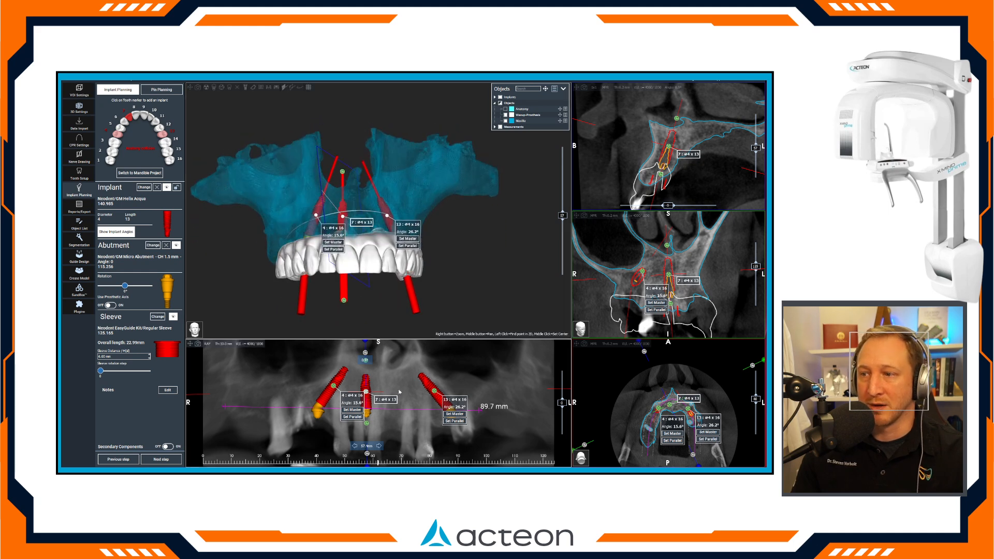
Hide the implant angles, move the cross-section to the upper left lateral incisor region, and add an implant at tooth 10
{"action": "left_click", "coordinate": [402, 408]}
{"action": "left_click", "coordinate": [130, 229]}
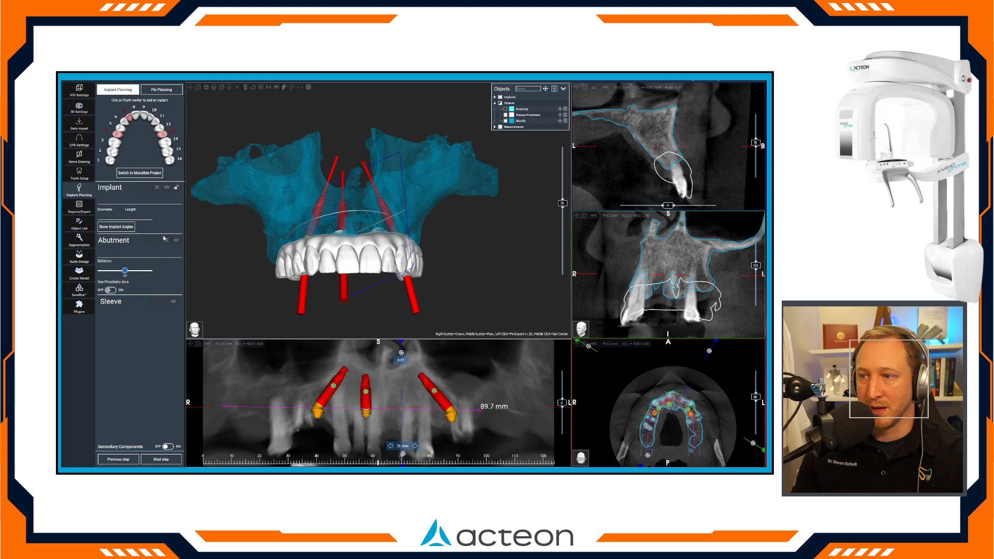
{"action": "left_click", "coordinate": [400, 411]}
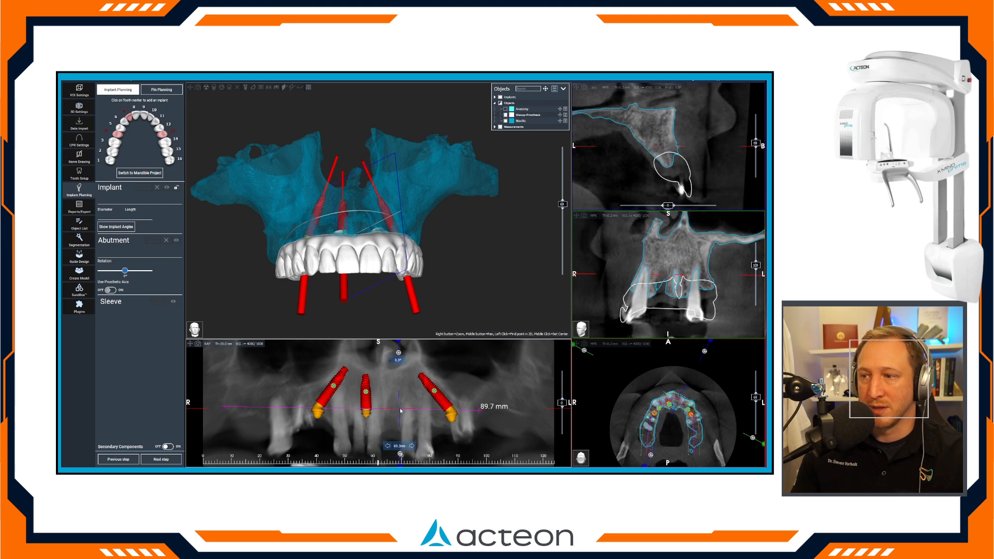
{"action": "left_click", "coordinate": [151, 117]}
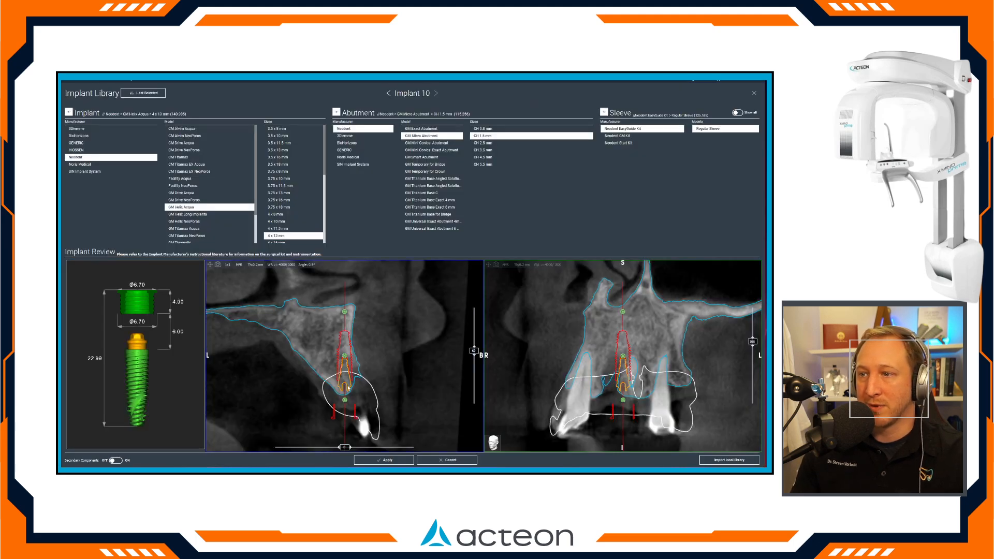
Reposition implant 10 in the bone, tilt its apex palatally and its coronal end facially, and apply it to the plan
{"action": "left_click_drag", "start_coordinate": [345, 356], "coordinate": [338, 312]}
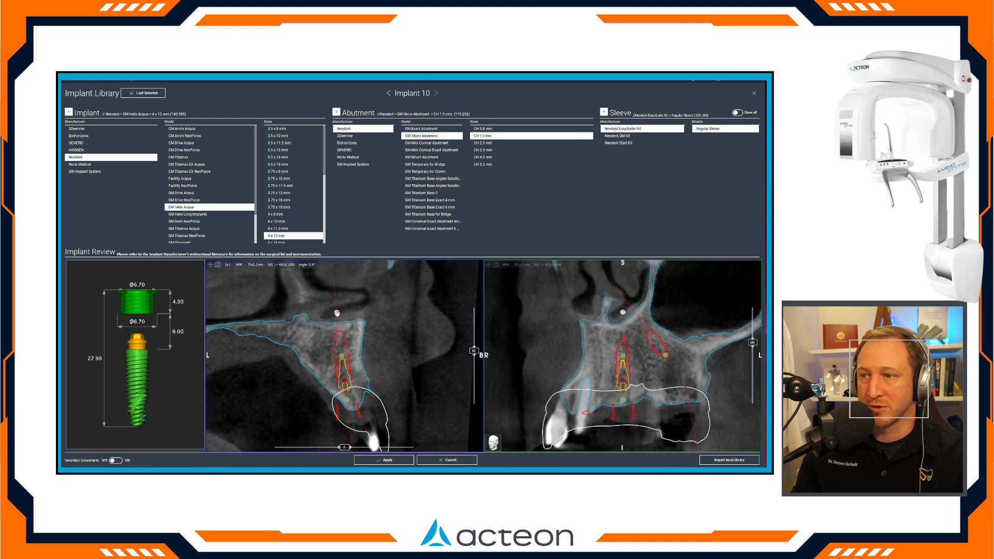
{"action": "left_click_drag", "start_coordinate": [342, 356], "coordinate": [343, 355]}
{"action": "left_click_drag", "start_coordinate": [350, 400], "coordinate": [355, 400]}
{"action": "left_click_drag", "start_coordinate": [342, 358], "coordinate": [343, 359]}
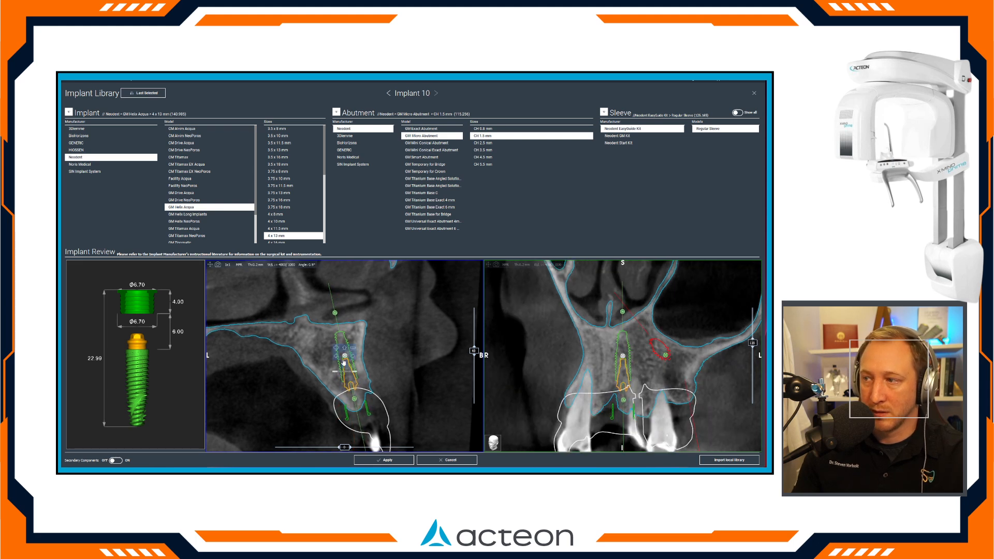
{"action": "left_click", "coordinate": [381, 460]}
Check implant 10's angle relative to the master implant and its exit through the prosthesis from the occlusal side
{"action": "left_click_drag", "start_coordinate": [377, 313], "coordinate": [361, 238]}
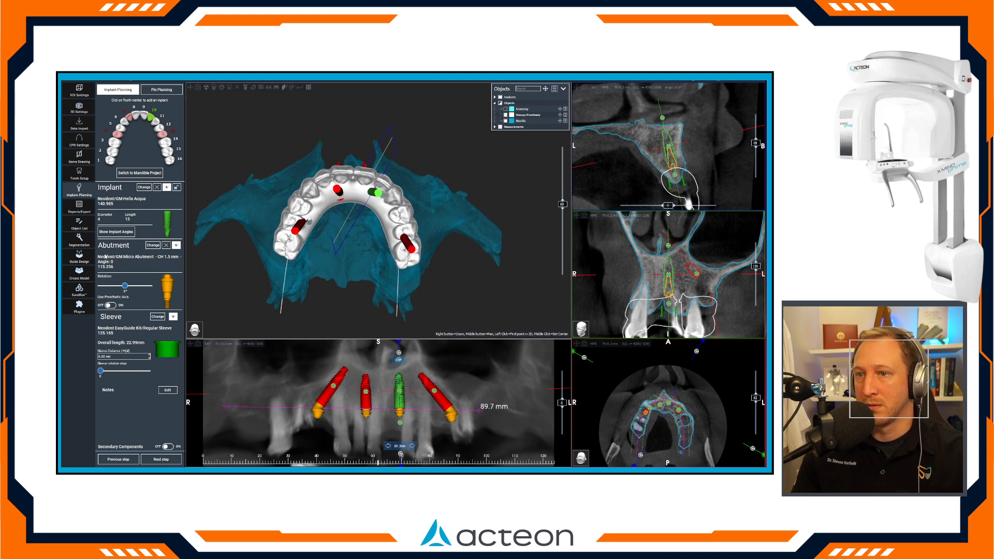
{"action": "left_click", "coordinate": [117, 233]}
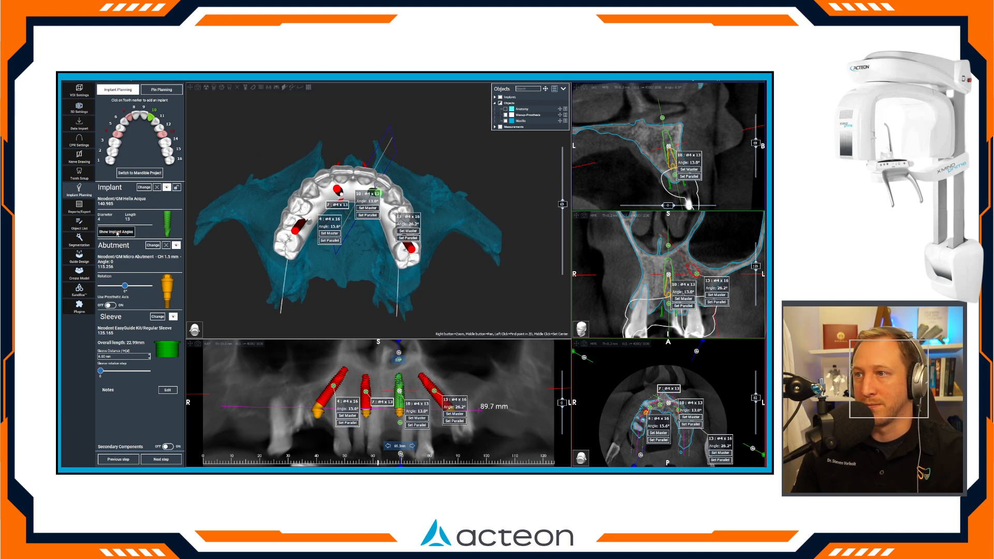
{"action": "left_click", "coordinate": [117, 233]}
{"action": "left_click_drag", "start_coordinate": [331, 272], "coordinate": [328, 259]}
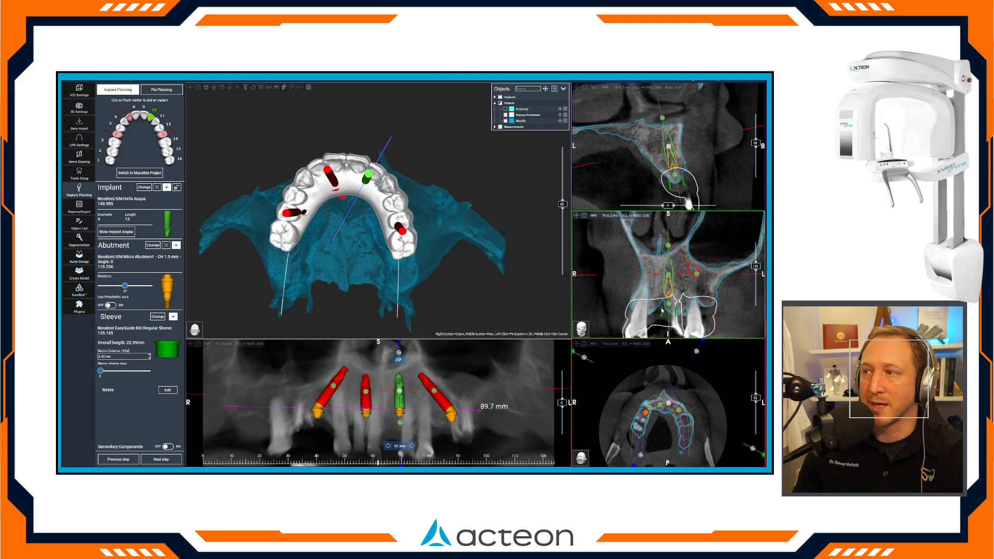
Move implant 10 distally along the arch and check its position among the other implants from the occlusal side and the front
{"action": "right_click_drag", "start_coordinate": [662, 310], "coordinate": [662, 316]}
{"action": "middle_click_drag", "start_coordinate": [663, 316], "coordinate": [677, 258]}
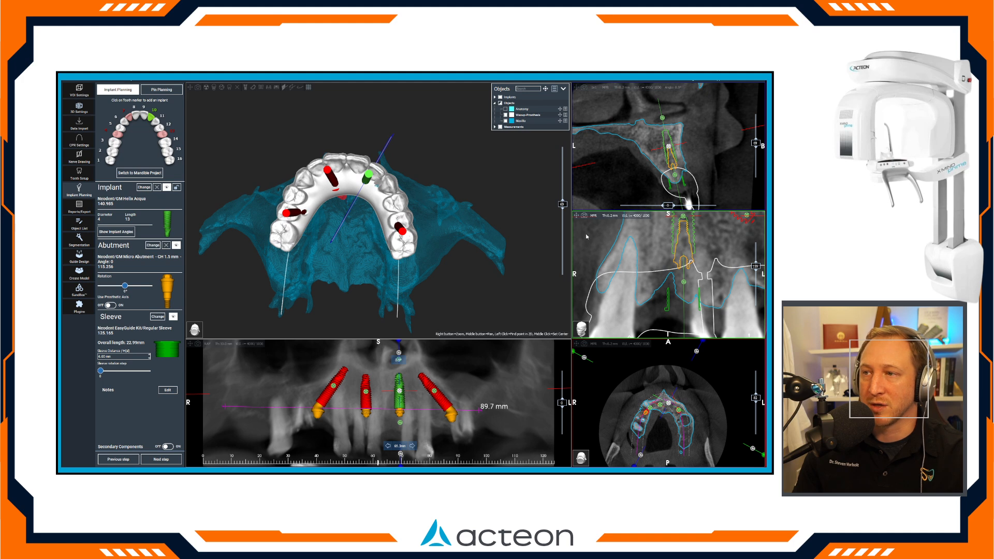
{"action": "left_click_drag", "start_coordinate": [365, 179], "coordinate": [381, 186]}
{"action": "left_click_drag", "start_coordinate": [669, 146], "coordinate": [669, 149]}
{"action": "left_click_drag", "start_coordinate": [339, 211], "coordinate": [338, 314]}
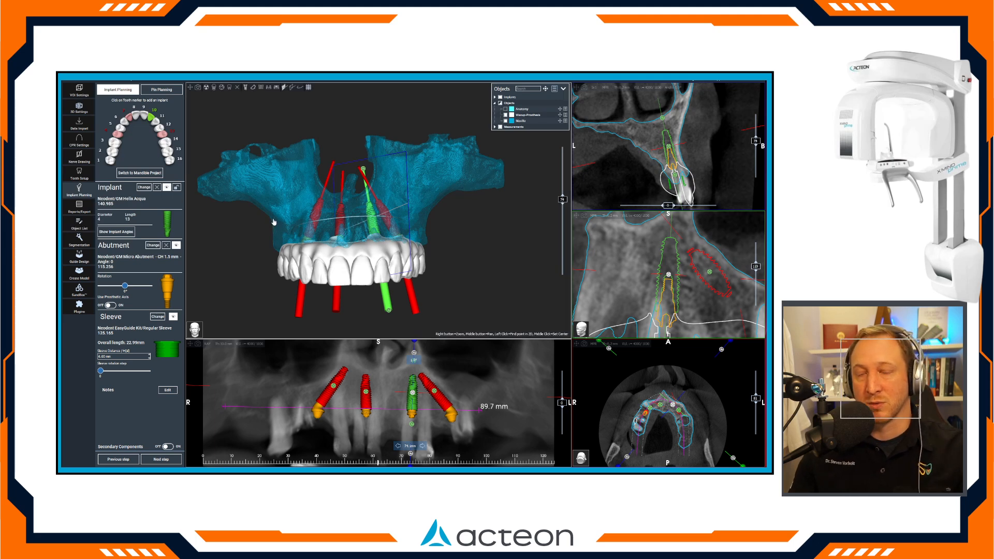
{"action": "left_click_drag", "start_coordinate": [272, 224], "coordinate": [368, 199]}
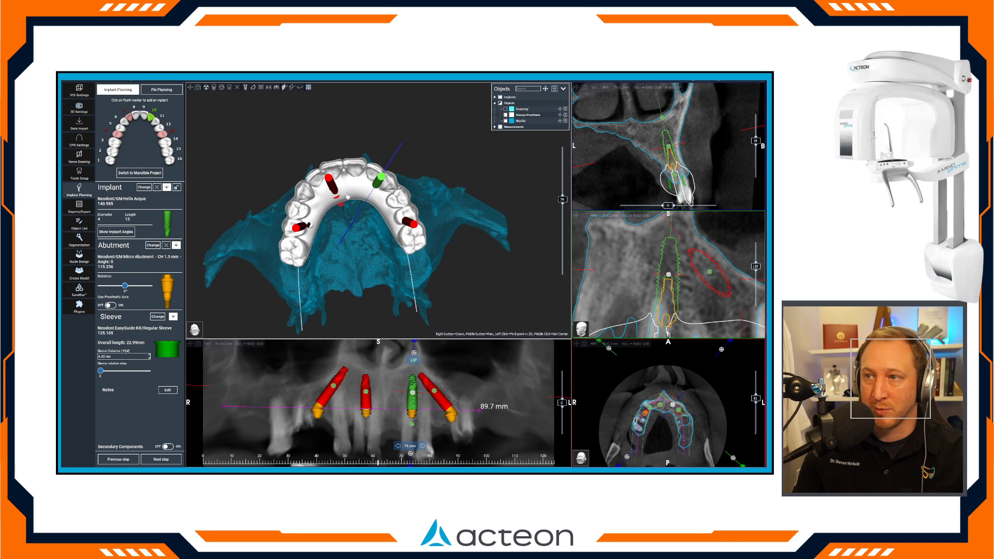
{"action": "left_click_drag", "start_coordinate": [395, 248], "coordinate": [430, 380]}
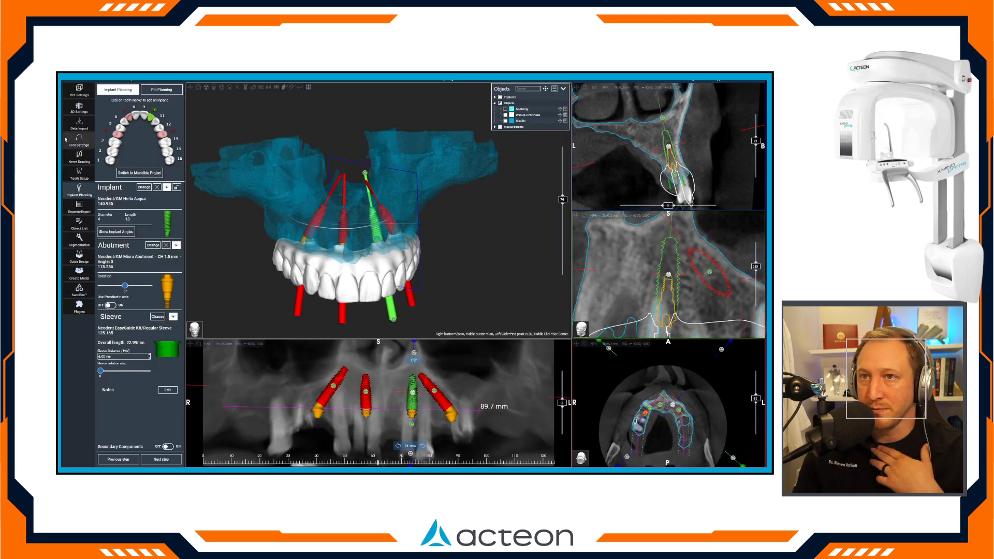
Duplicate the Maxilla model in the imported 3D objects
{"action": "left_click", "coordinate": [79, 123]}
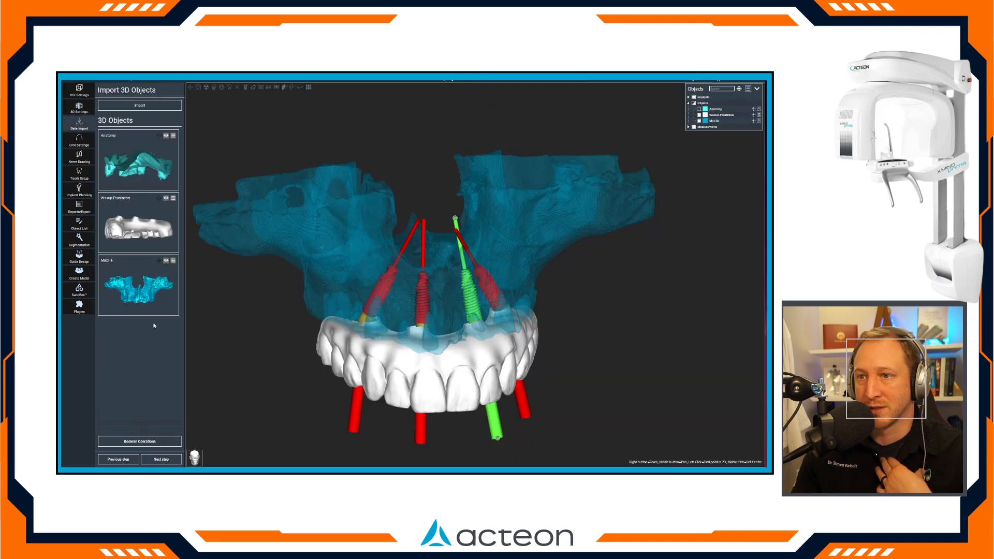
{"action": "left_click", "coordinate": [166, 262]}
{"action": "left_click", "coordinate": [166, 261]}
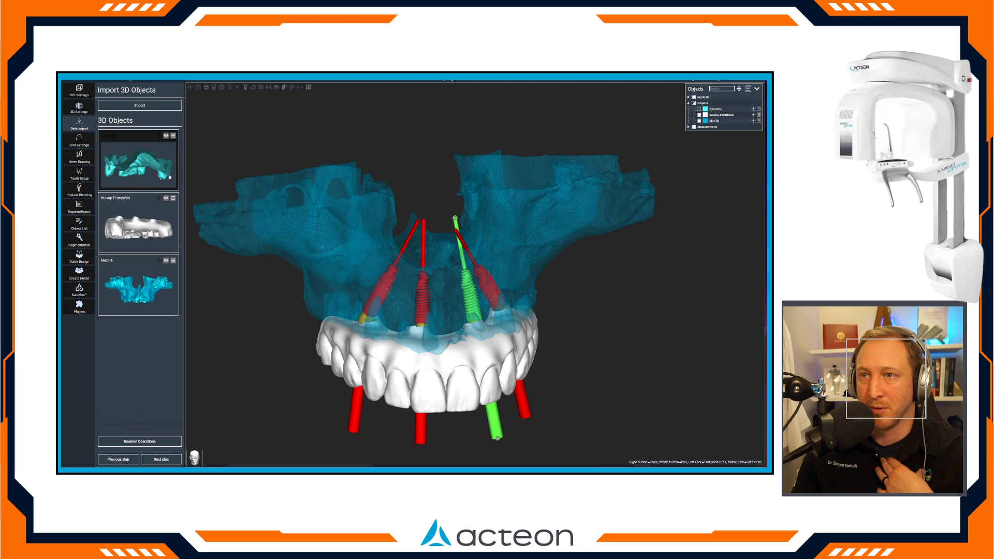
{"action": "left_click", "coordinate": [162, 282]}
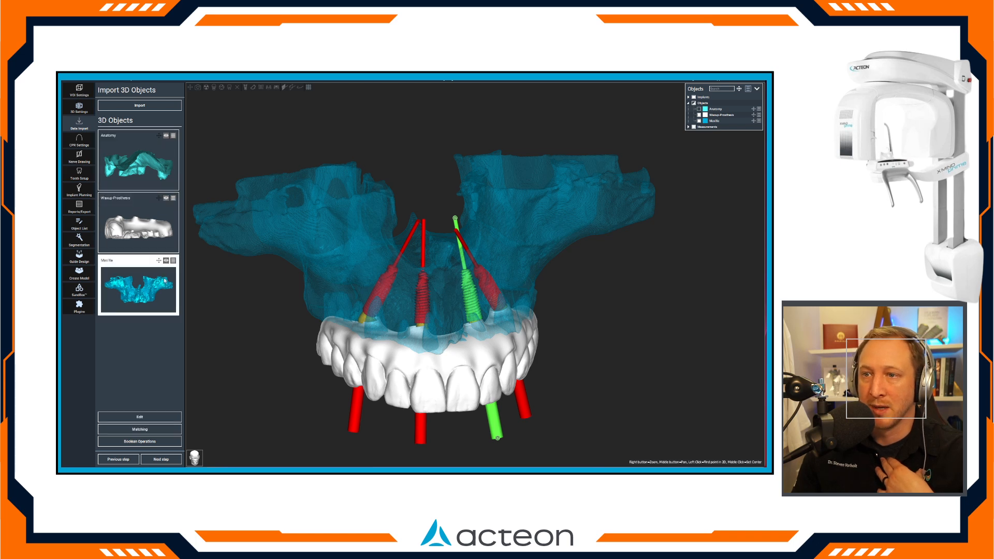
{"action": "left_click", "coordinate": [173, 260]}
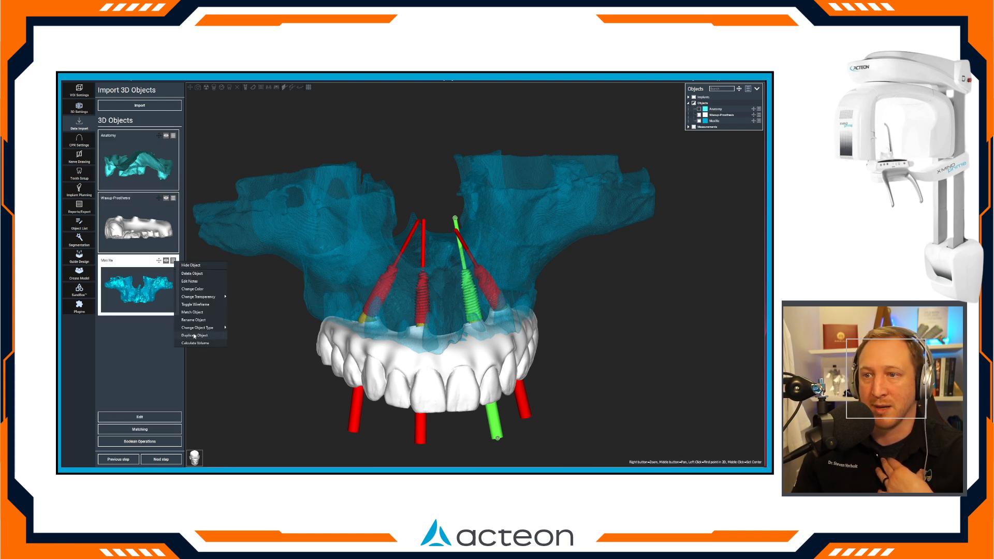
{"action": "left_click", "coordinate": [209, 336]}
{"action": "left_click", "coordinate": [384, 280]}
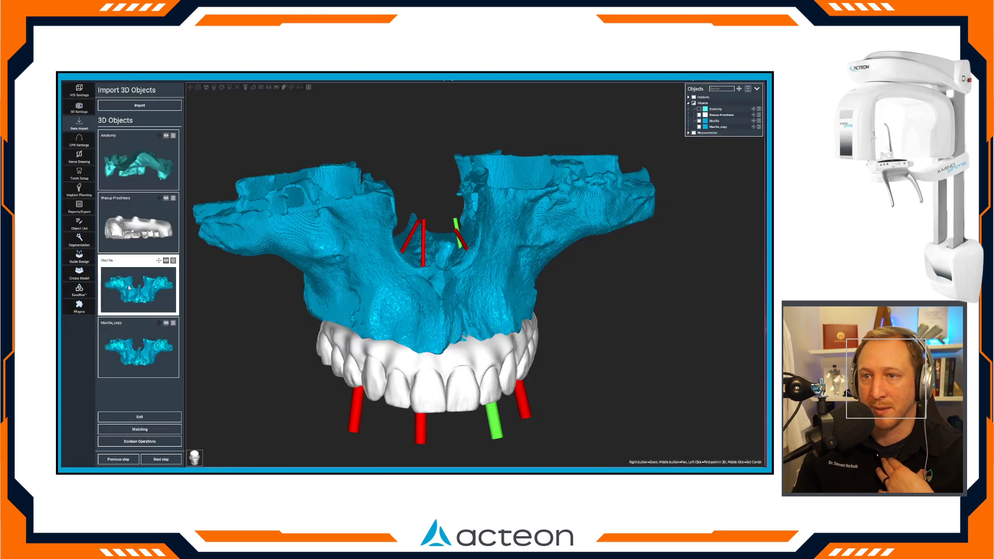
Open Maxilla_copy for mesh editing and show all four implants with their abutments and sleeves
{"action": "left_click", "coordinate": [139, 368]}
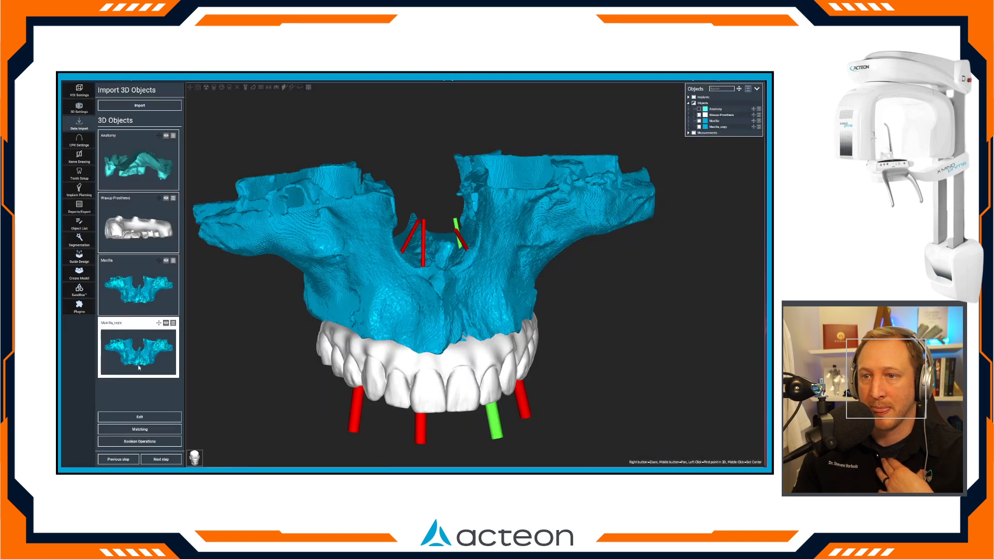
{"action": "left_click", "coordinate": [148, 419]}
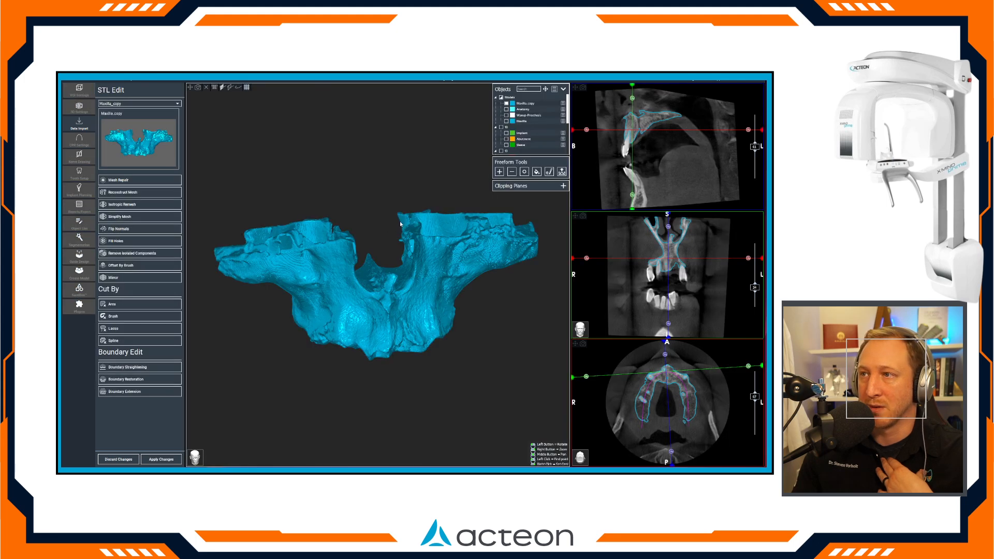
{"action": "left_click", "coordinate": [501, 128]}
{"action": "left_click", "coordinate": [501, 151]}
{"action": "scroll", "coordinate": [502, 151], "scroll_direction": "down", "scroll_amount": 2}
{"action": "scroll", "coordinate": [503, 145], "scroll_direction": "down", "scroll_amount": 1}
{"action": "left_click", "coordinate": [501, 126]}
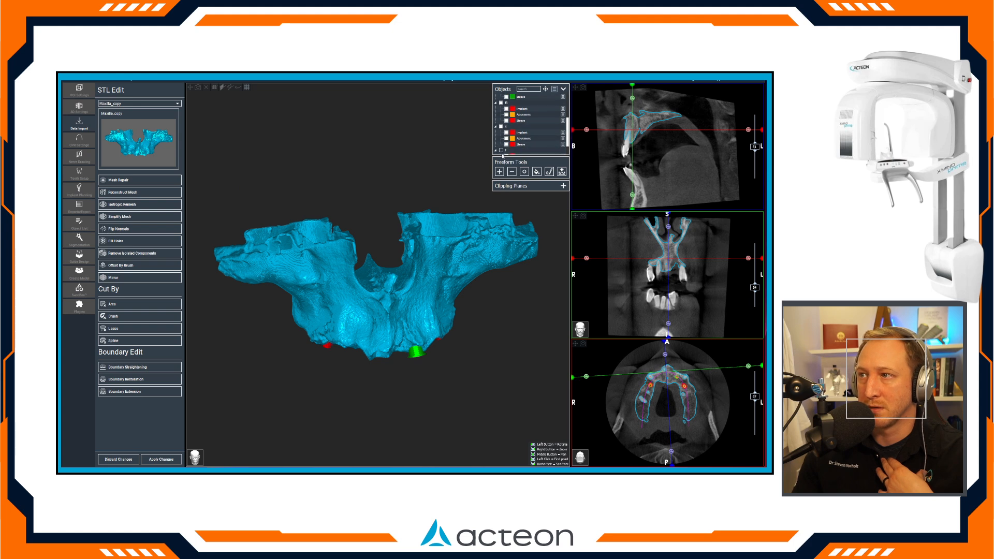
{"action": "left_click", "coordinate": [501, 150]}
{"action": "scroll", "coordinate": [509, 145], "scroll_direction": "up", "scroll_amount": 3}
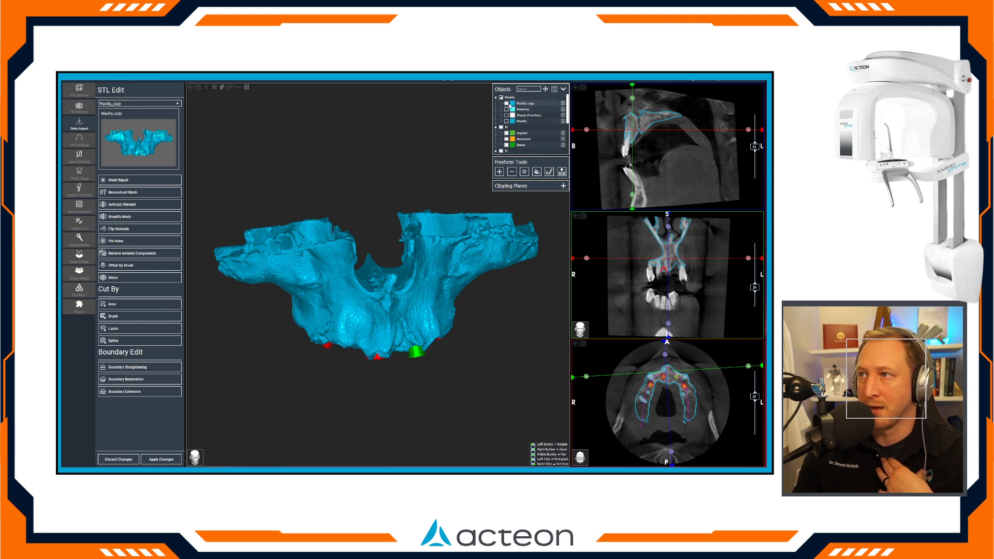
Make Maxilla_copy transparent and view the implants inside the bone from the side
{"action": "left_click", "coordinate": [530, 105]}
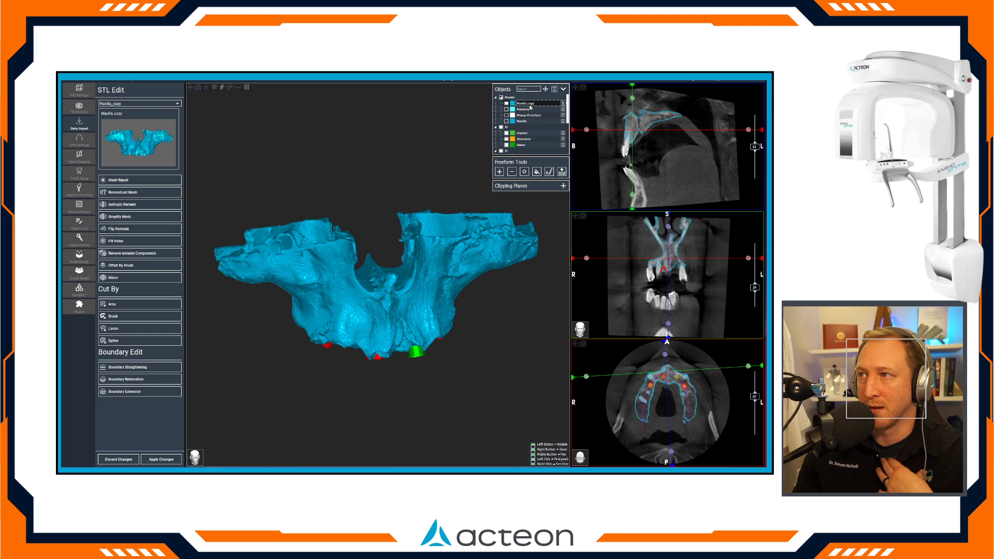
{"action": "left_click", "coordinate": [563, 104]}
{"action": "left_click", "coordinate": [586, 109]}
{"action": "left_click_drag", "start_coordinate": [514, 264], "coordinate": [349, 333]}
{"action": "scroll", "coordinate": [346, 322], "scroll_direction": "up", "scroll_amount": 5}
{"action": "scroll", "coordinate": [350, 332], "scroll_direction": "down", "scroll_amount": 6}
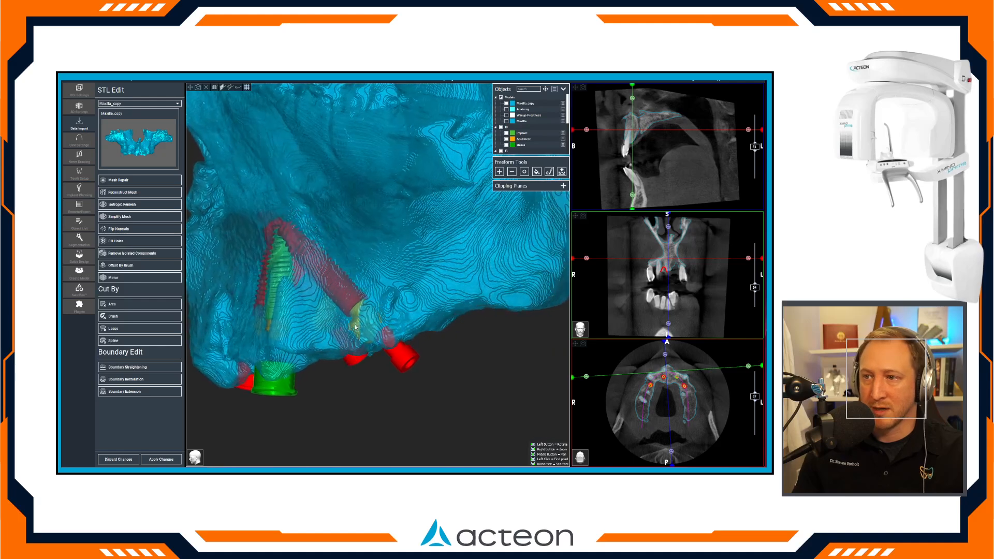
Adjust the transparency level of Maxilla_copy until the implants and abutments stand out clearly through the bone
{"action": "left_click", "coordinate": [563, 103]}
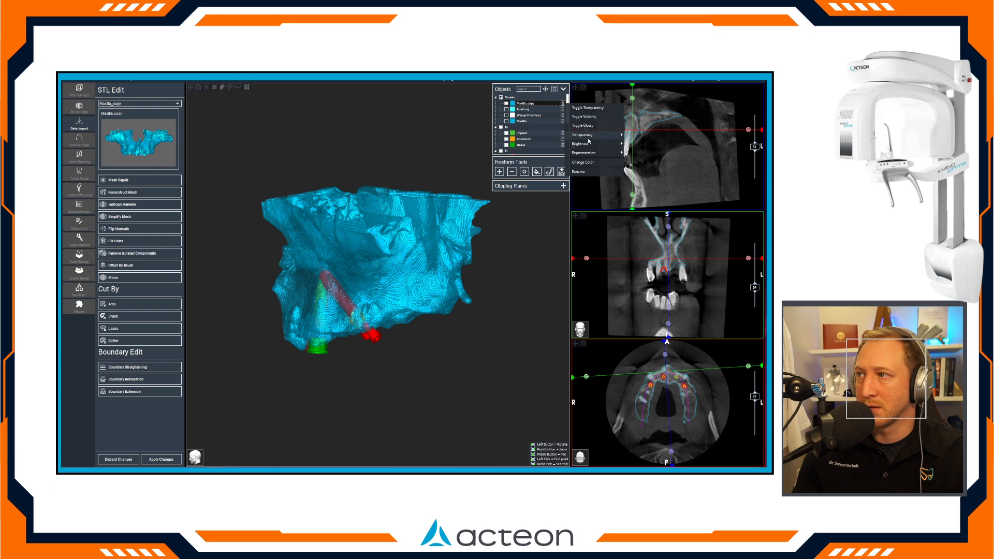
{"action": "mouse_move", "coordinate": [589, 136]}
{"action": "left_click", "coordinate": [638, 151]}
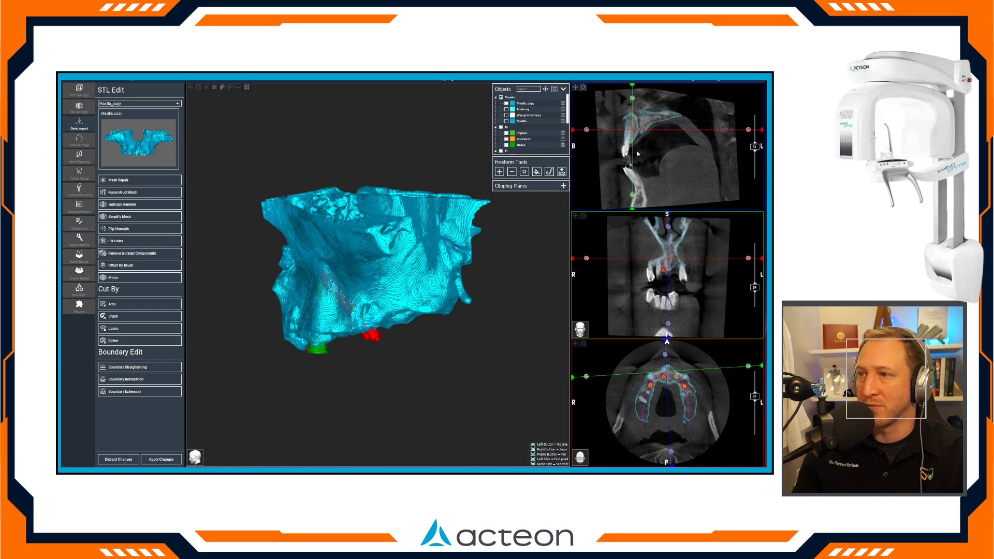
{"action": "left_click", "coordinate": [563, 104]}
{"action": "mouse_move", "coordinate": [590, 135]}
{"action": "left_click", "coordinate": [646, 169]}
{"action": "left_click_drag", "start_coordinate": [414, 310], "coordinate": [397, 291]}
{"action": "scroll", "coordinate": [402, 291], "scroll_direction": "up", "scroll_amount": 6}
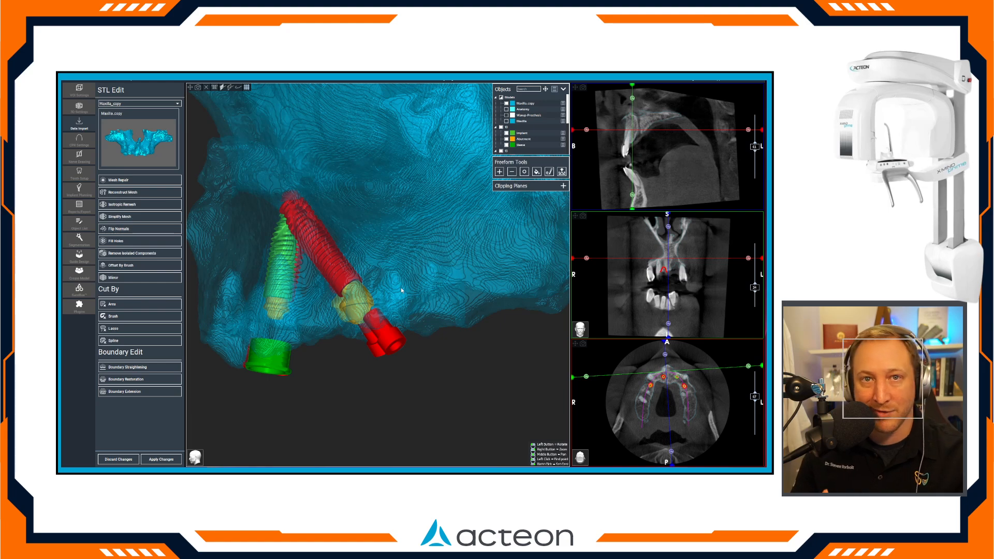
{"action": "scroll", "coordinate": [323, 321], "scroll_direction": "down", "scroll_amount": 5}
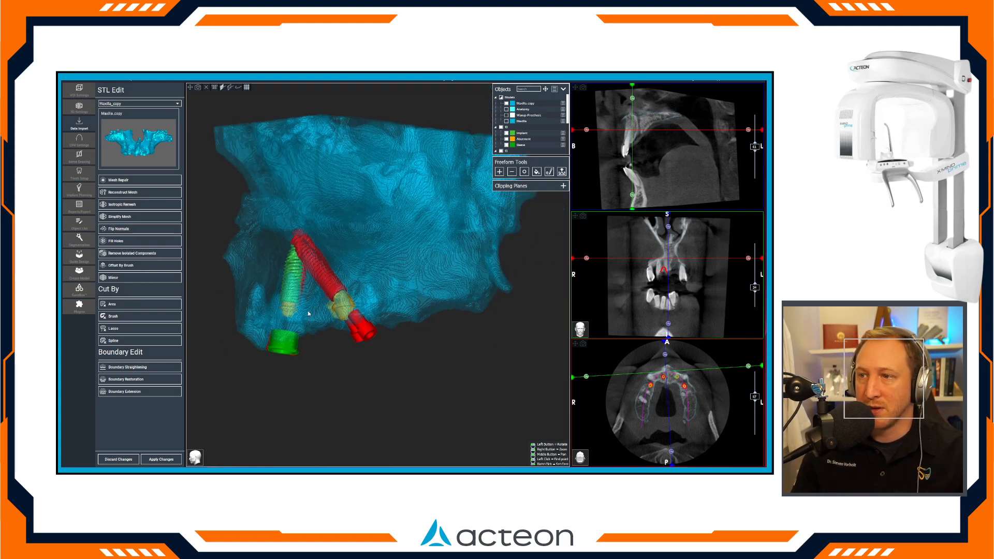
Cut away the lower alveolar bone of Maxilla_copy with an area selection just below the implant platforms, and apply the changes
{"action": "left_click", "coordinate": [130, 310]}
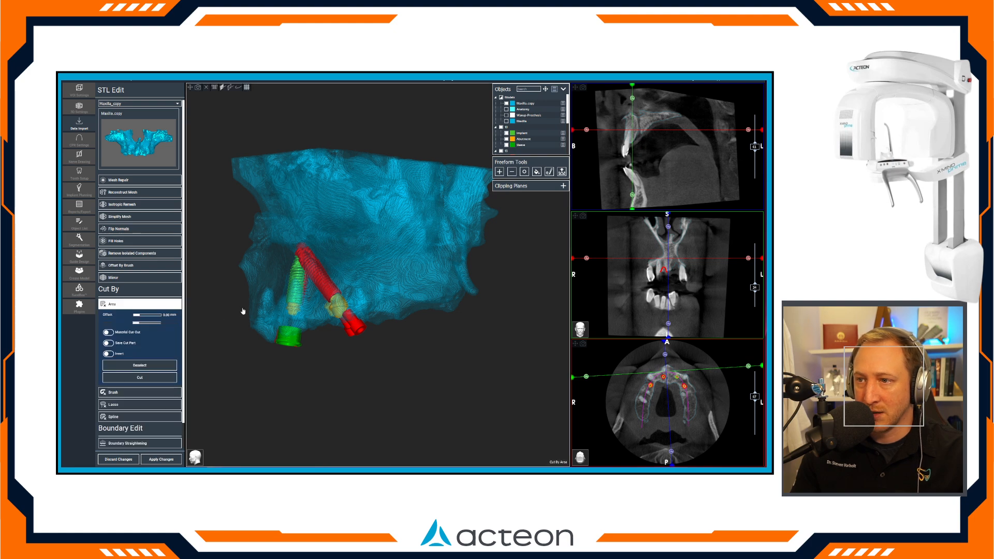
{"action": "left_click_drag", "start_coordinate": [237, 322], "coordinate": [238, 360]}
{"action": "mouse_move", "coordinate": [251, 374]}
{"action": "left_mouse_down"}
{"action": "mouse_move", "coordinate": [336, 383]}
{"action": "mouse_move", "coordinate": [409, 347]}
{"action": "mouse_move", "coordinate": [406, 301]}
{"action": "left_mouse_up"}
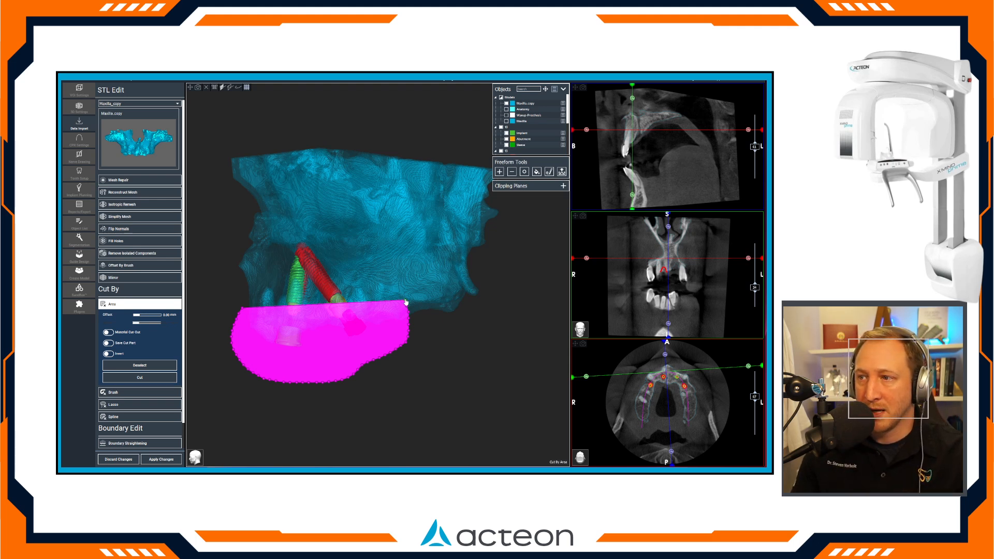
{"action": "left_click_drag", "start_coordinate": [408, 309], "coordinate": [400, 313]}
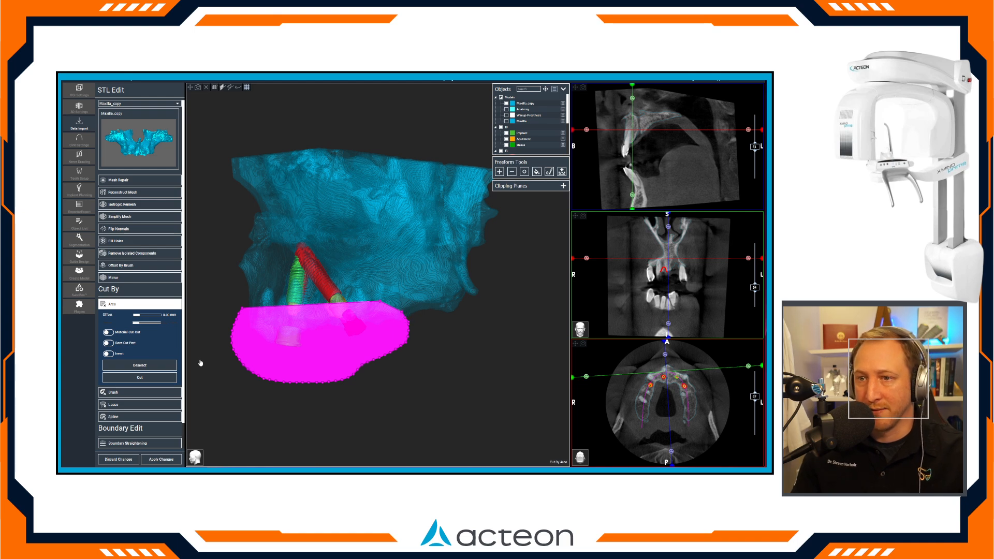
{"action": "left_click", "coordinate": [140, 377]}
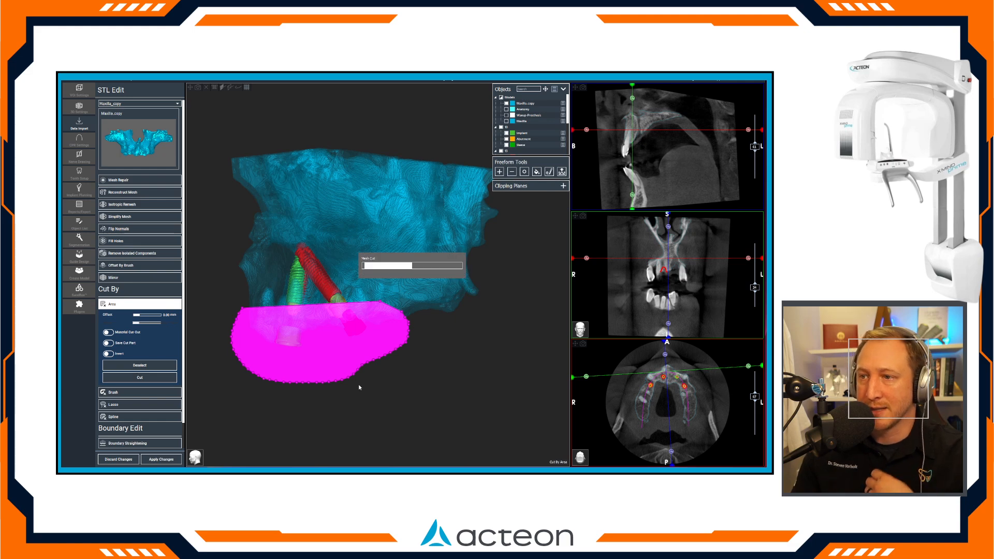
{"action": "left_click_drag", "start_coordinate": [379, 382], "coordinate": [397, 138]}
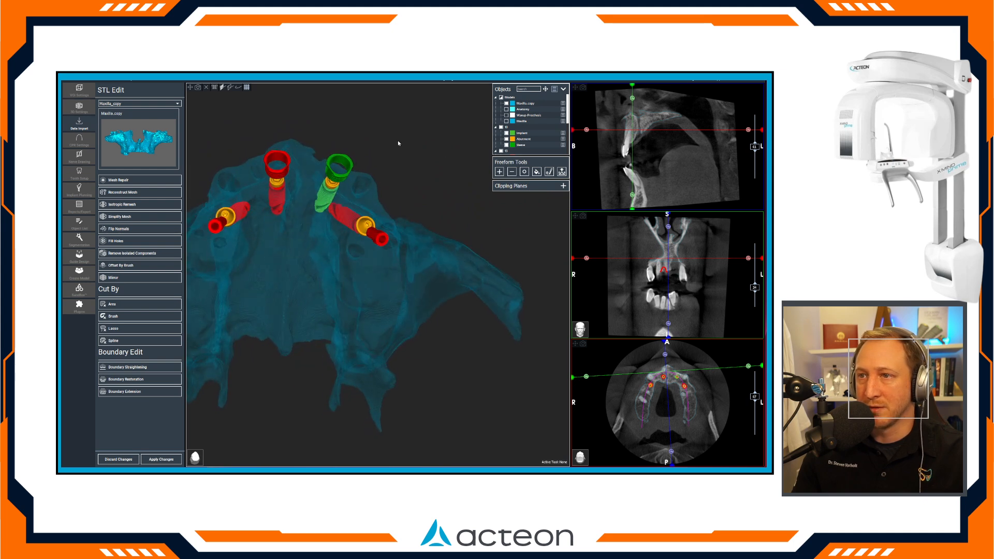
{"action": "left_click", "coordinate": [161, 459]}
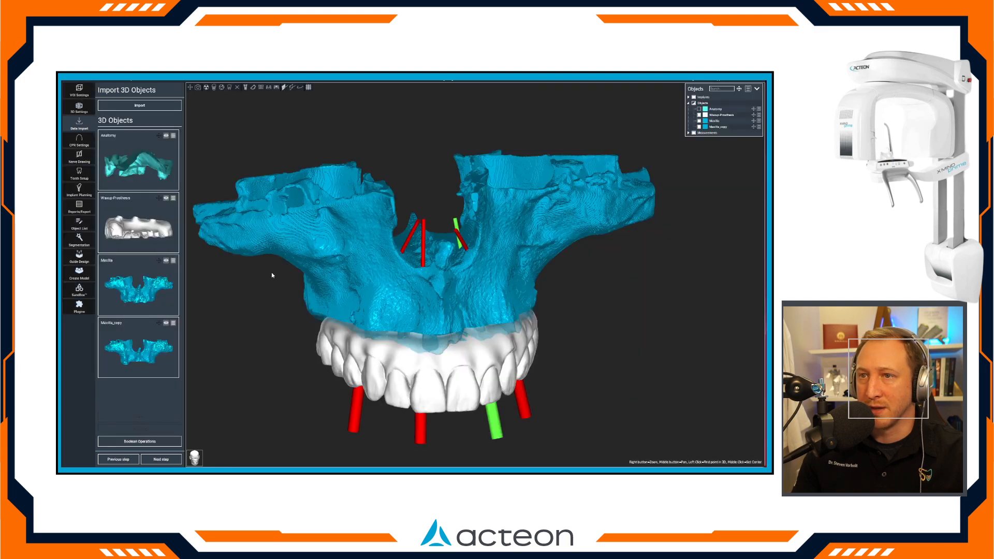
Hide the wax-up prosthesis and the original Maxilla, and inspect the cut surface of the copy around the implants from the occlusal side
{"action": "left_click_drag", "start_coordinate": [272, 275], "coordinate": [416, 346]}
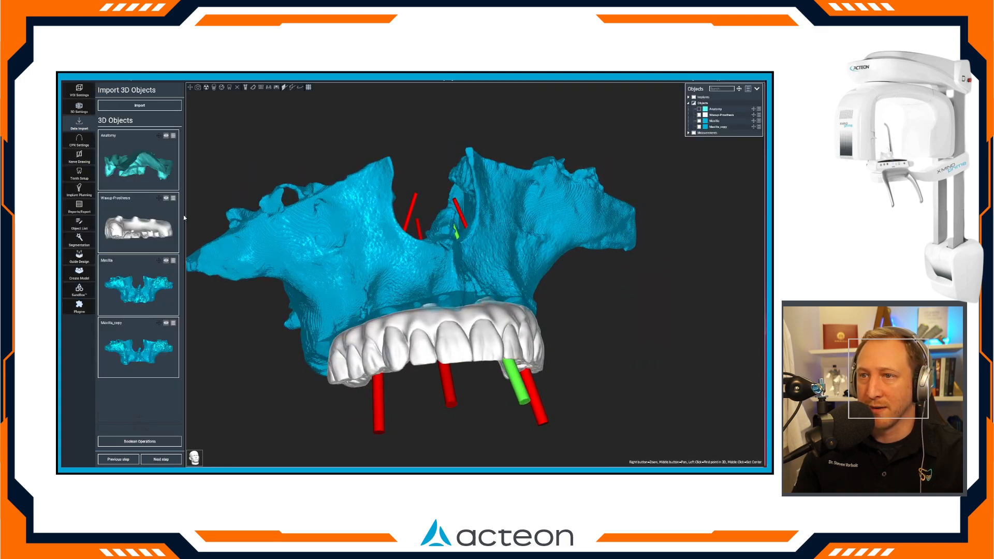
{"action": "left_click", "coordinate": [167, 198]}
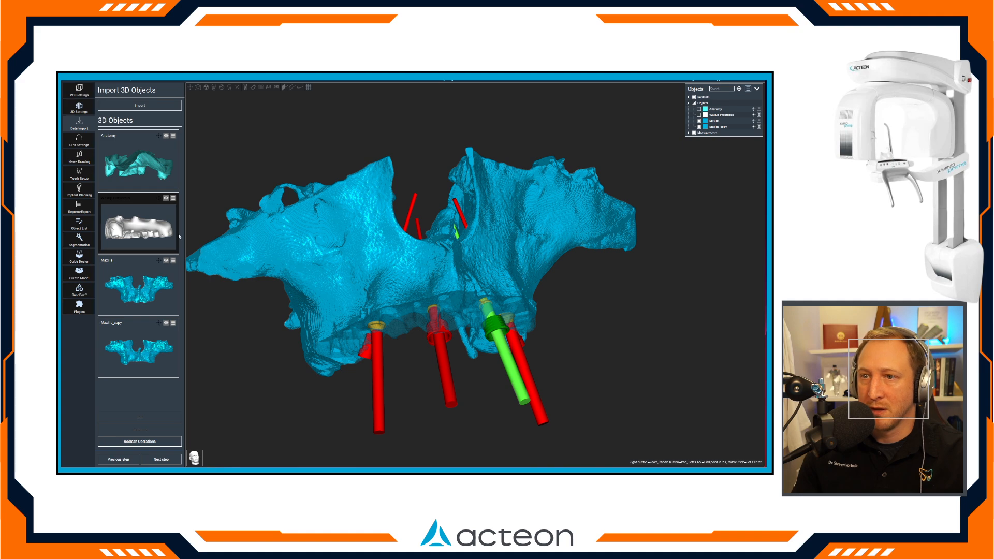
{"action": "left_click_drag", "start_coordinate": [290, 387], "coordinate": [379, 194]}
{"action": "scroll", "coordinate": [525, 355], "scroll_direction": "up", "scroll_amount": 3}
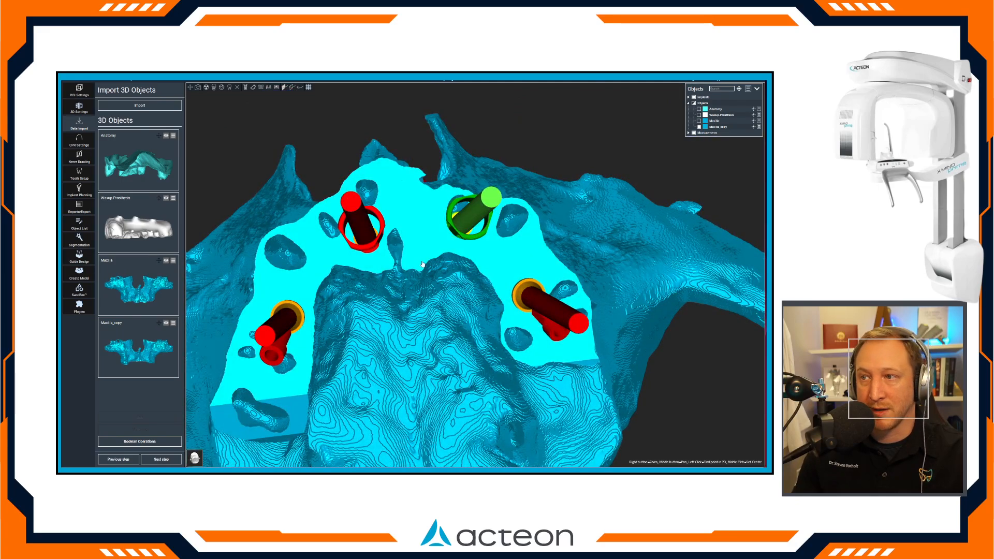
{"action": "scroll", "coordinate": [421, 262], "scroll_direction": "down", "scroll_amount": 5}
{"action": "left_click_drag", "start_coordinate": [423, 273], "coordinate": [431, 255]}
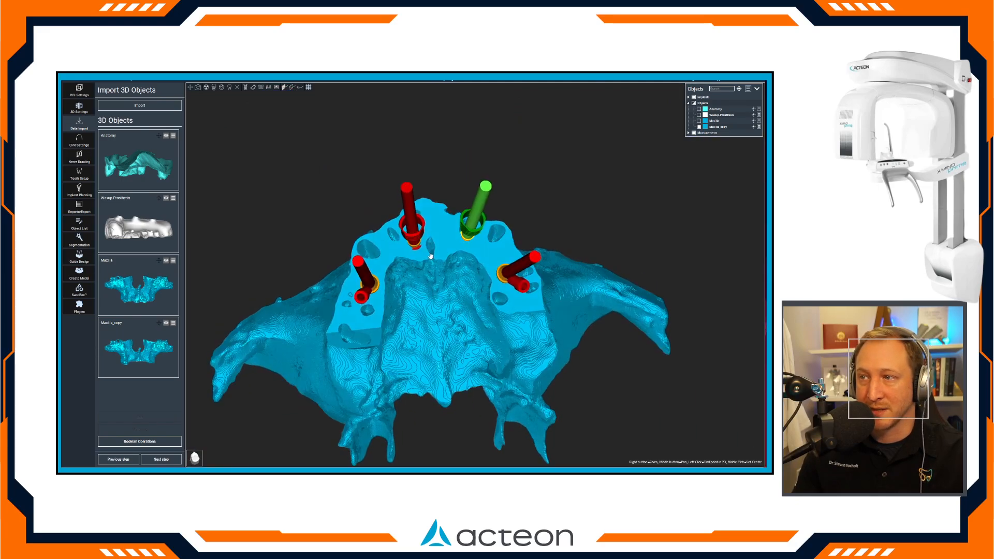
Show the original Maxilla again and change its colour to white
{"action": "left_click", "coordinate": [167, 262]}
{"action": "right_click", "coordinate": [395, 208]}
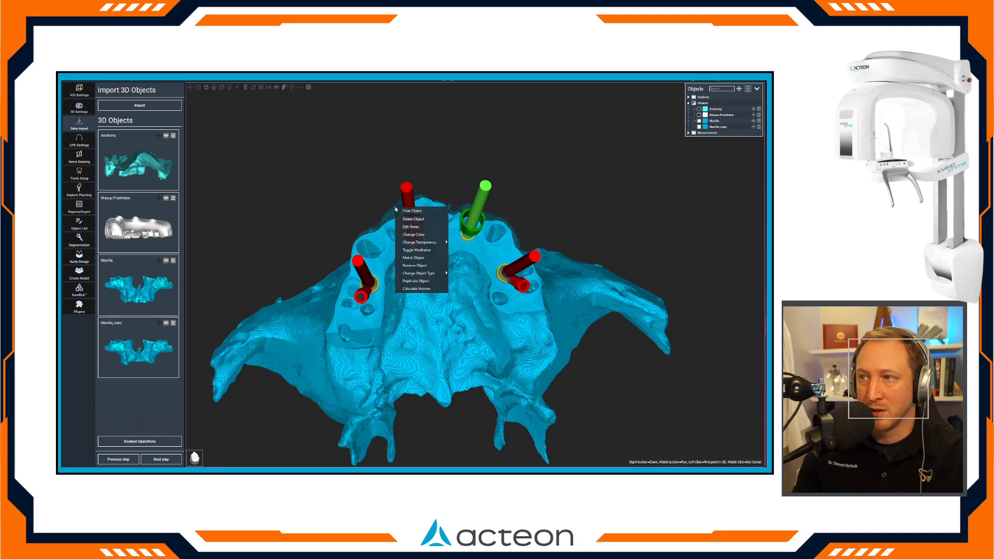
{"action": "left_click", "coordinate": [413, 234]}
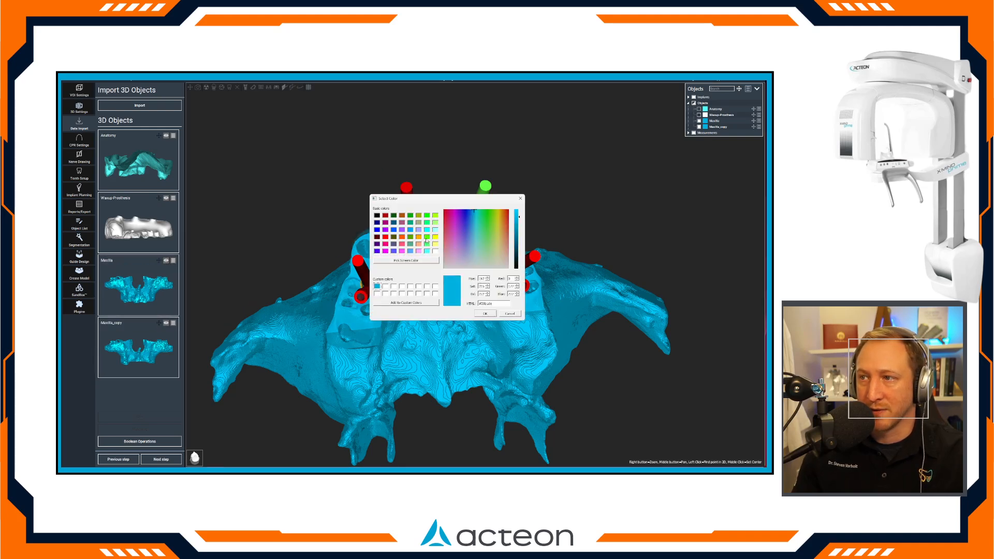
{"action": "left_click", "coordinate": [486, 314]}
Compare the original maxilla with the reduced copy around the implants, close up and from the front
{"action": "left_click_drag", "start_coordinate": [537, 200], "coordinate": [515, 372]}
{"action": "scroll", "coordinate": [448, 381], "scroll_direction": "up", "scroll_amount": 3}
{"action": "scroll", "coordinate": [447, 381], "scroll_direction": "up", "scroll_amount": 2}
{"action": "left_click_drag", "start_coordinate": [447, 381], "coordinate": [428, 318]}
{"action": "scroll", "coordinate": [424, 333], "scroll_direction": "down", "scroll_amount": 5}
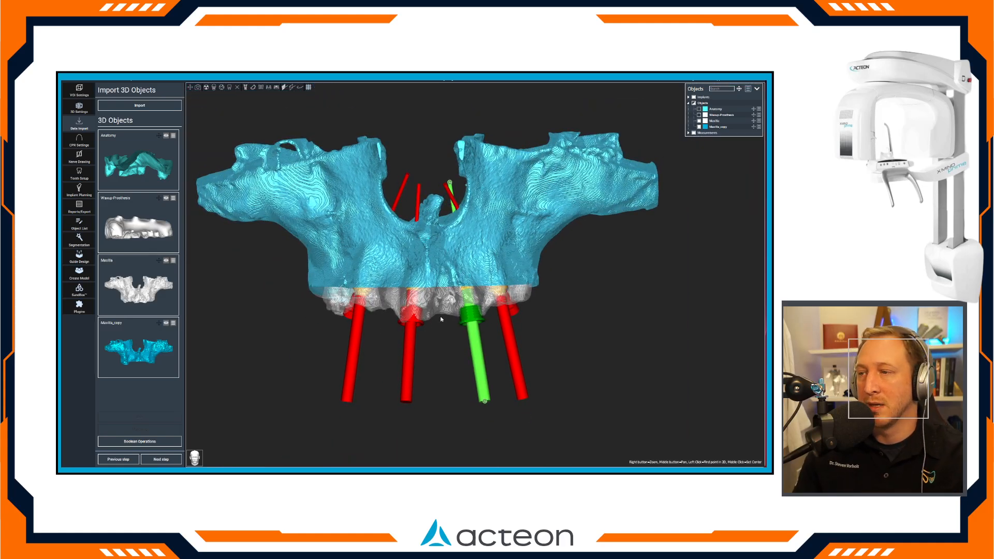
{"action": "scroll", "coordinate": [438, 319], "scroll_direction": "down", "scroll_amount": 2}
{"action": "scroll", "coordinate": [457, 267], "scroll_direction": "up", "scroll_amount": 2}
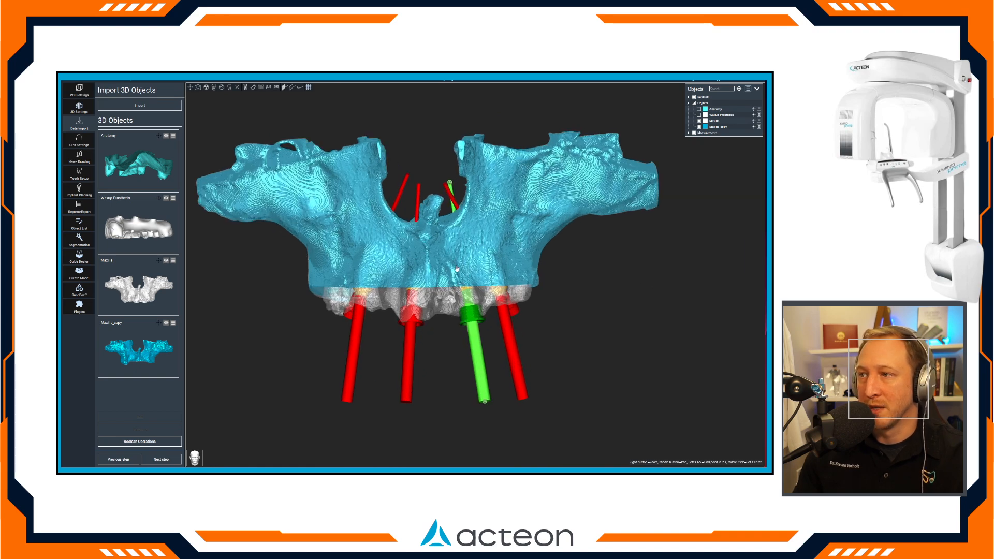
Return to implant planning, show the wax-up prosthesis, and view the implant exits from the occlusal side
{"action": "left_click", "coordinate": [79, 190]}
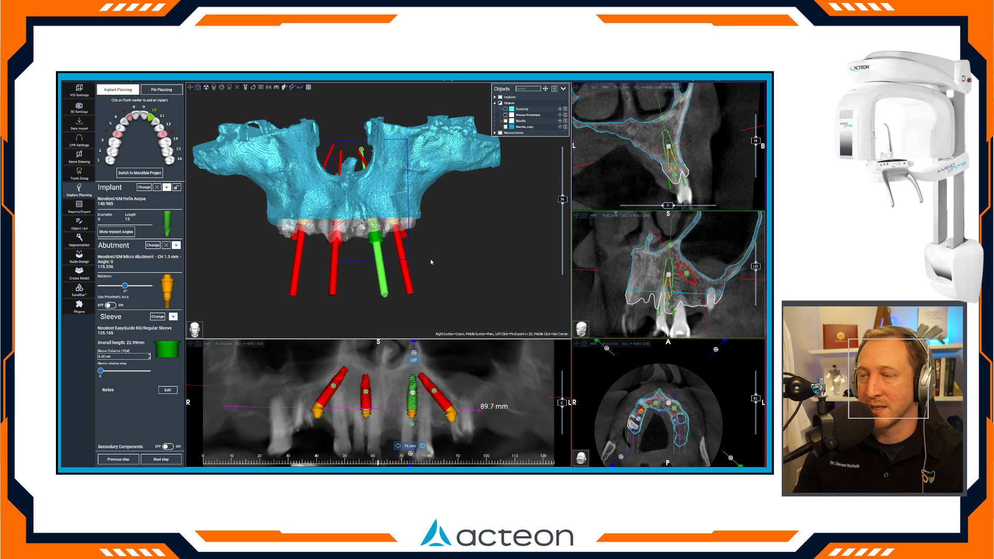
{"action": "scroll", "coordinate": [344, 259], "scroll_direction": "down", "scroll_amount": 2}
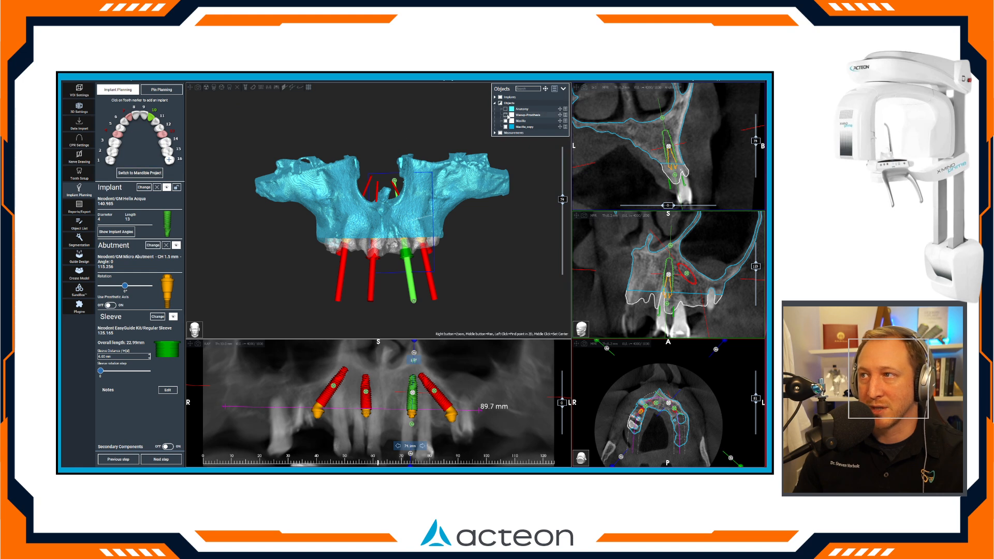
{"action": "left_click", "coordinate": [506, 115]}
{"action": "left_click_drag", "start_coordinate": [466, 279], "coordinate": [469, 160]}
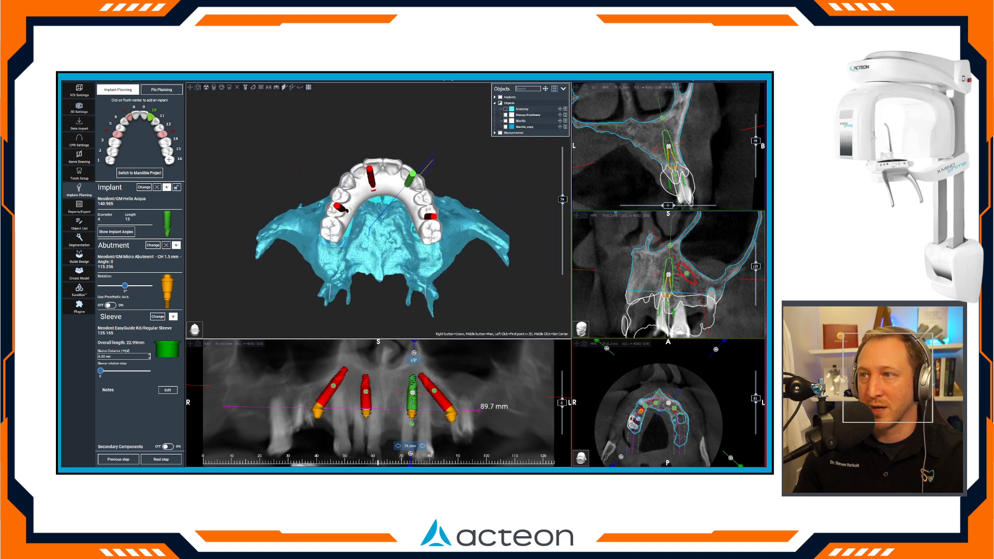